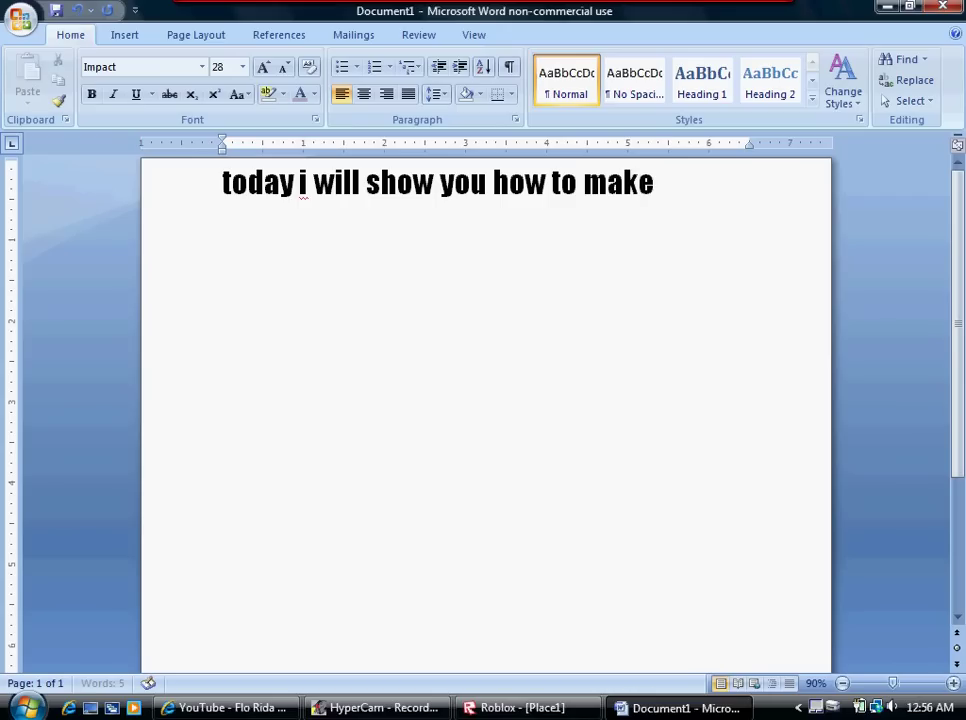
# Complete the intro line in the document with "a realistic boat on roblox :DDD".
pyautogui.write('a realis')
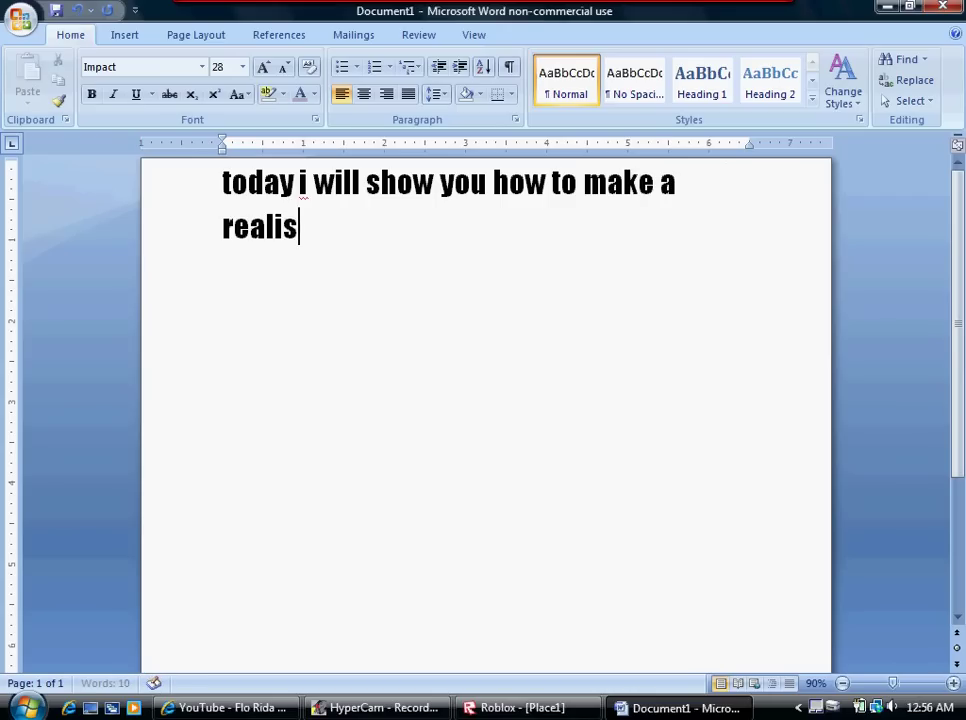
pyautogui.write('tic boat on roblox :DDD')
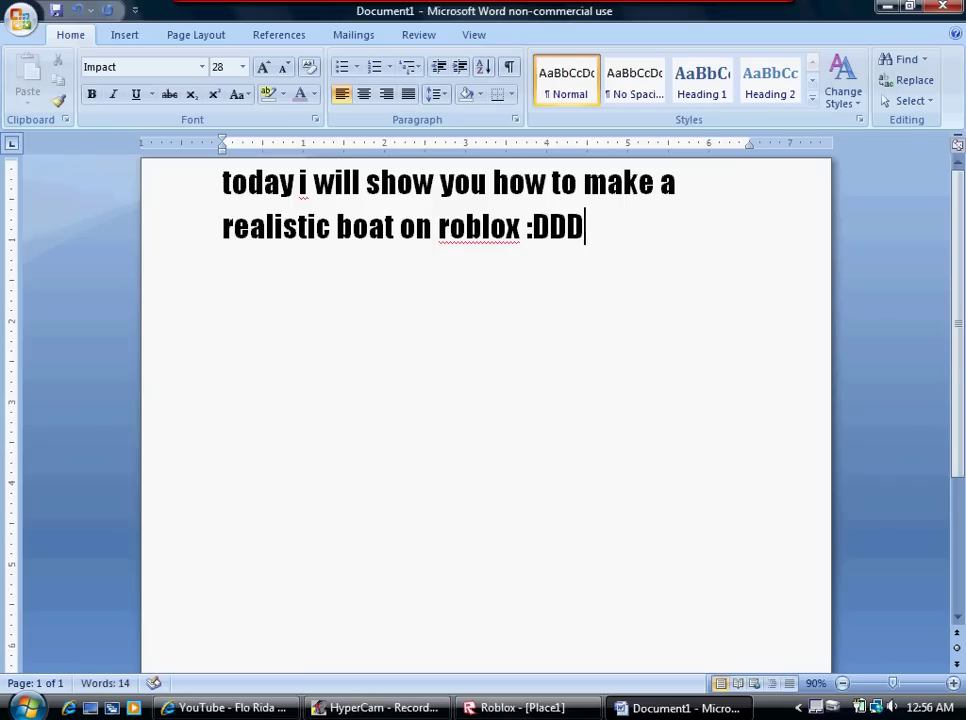
# Clear the whole intro sentence from the document.
pyautogui.press('BackSpace')
pyautogui.press('BackSpace')
pyautogui.press('BackSpace')
pyautogui.press('BackSpace')
pyautogui.press('BackSpace')
pyautogui.press('BackSpace')
pyautogui.press('BackSpace')
pyautogui.press('BackSpace')
pyautogui.press('BackSpace')
pyautogui.press('BackSpace')
pyautogui.press('BackSpace')
pyautogui.press('BackSpace')
pyautogui.press('BackSpace')
pyautogui.press('BackSpace')
pyautogui.press('BackSpace')
pyautogui.press('BackSpace')
pyautogui.press('BackSpace')
pyautogui.press('BackSpace')
pyautogui.press('BackSpace')
pyautogui.press('BackSpace')
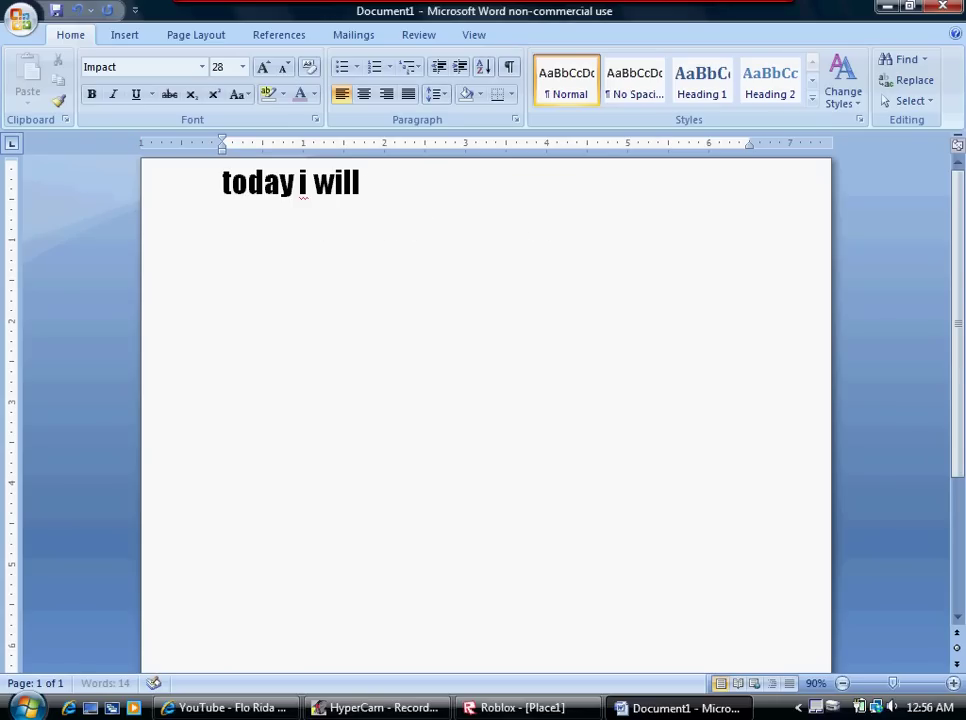
pyautogui.press('BackSpace')
pyautogui.press('BackSpace')
pyautogui.press('BackSpace')
pyautogui.press('BackSpace')
pyautogui.press('BackSpace')
pyautogui.press('BackSpace')
pyautogui.press('BackSpace')
pyautogui.press('BackSpace')
pyautogui.press('BackSpace')
pyautogui.press('BackSpace')
pyautogui.press('BackSpace')
pyautogui.press('BackSpace')
# Write "ok to do so there is a model i have made and it is in the video desc so get that out like me".
pyautogui.write('ok to do so there is a model')
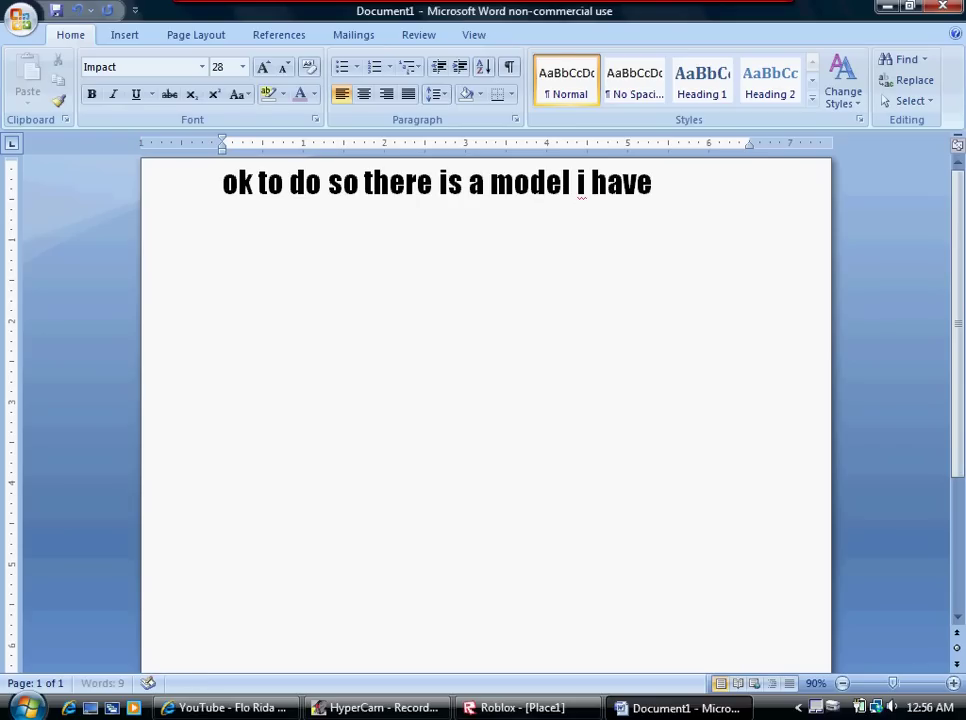
pyautogui.write('made an')
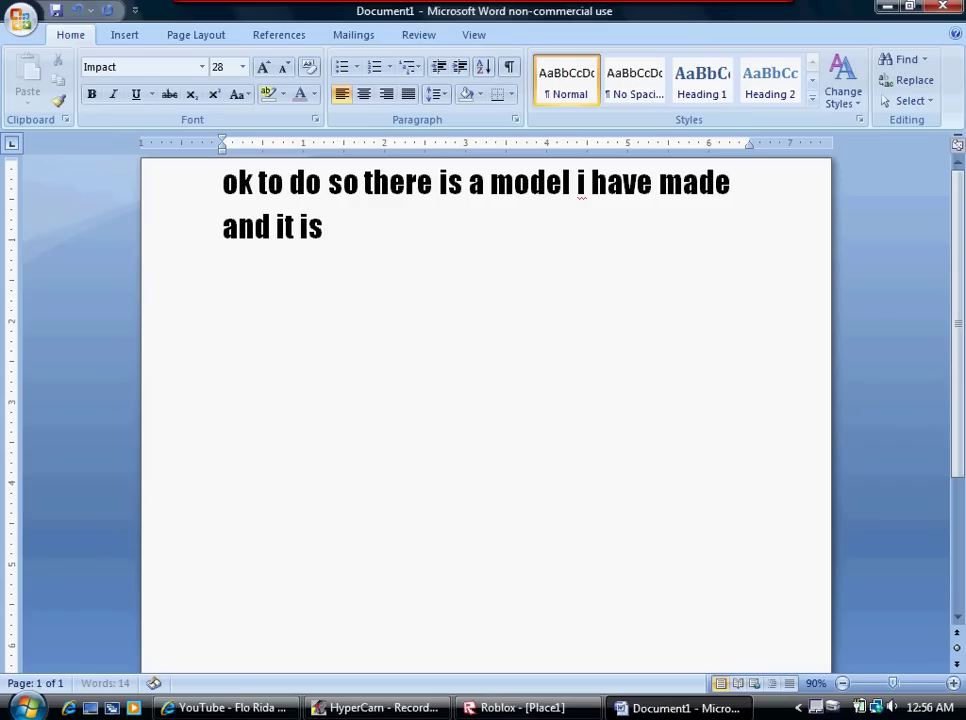
pyautogui.write('d it is in the v')
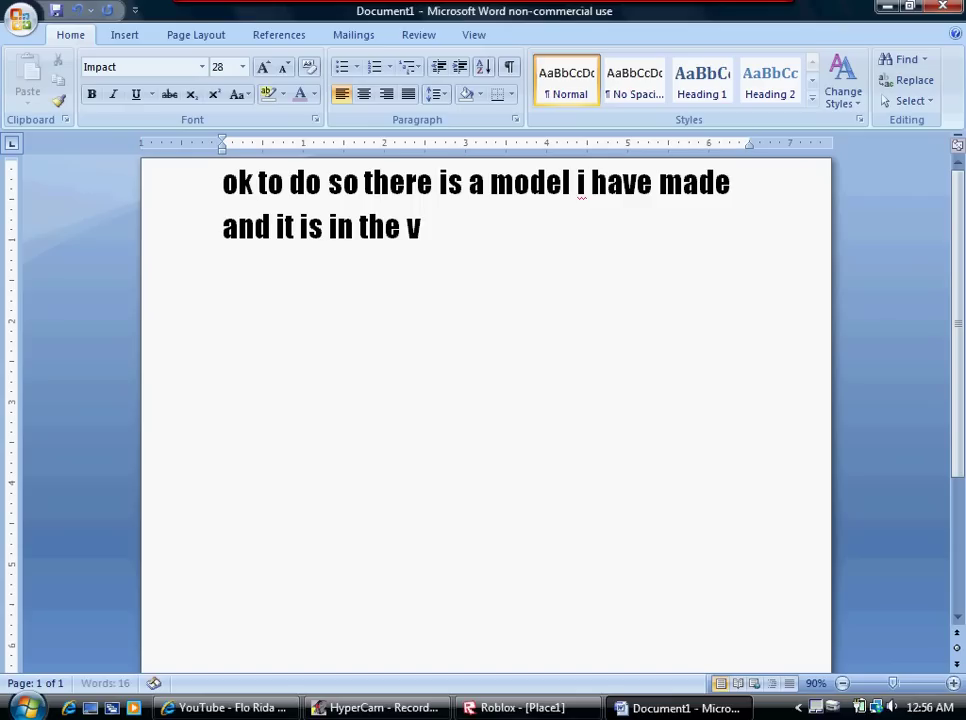
pyautogui.write('ideo')
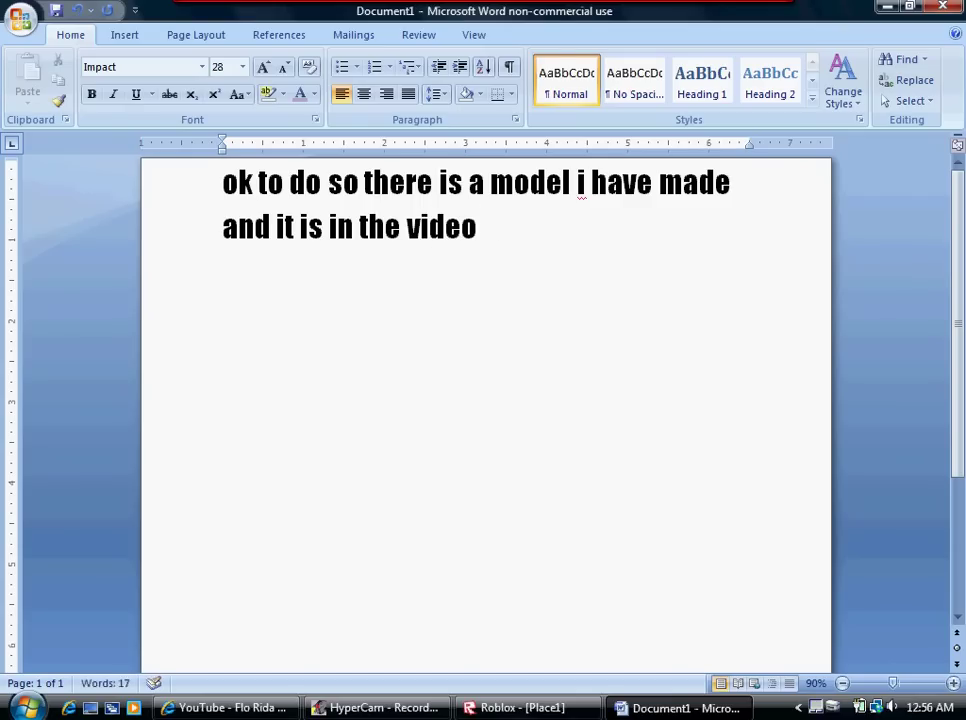
pyautogui.write(' desc')
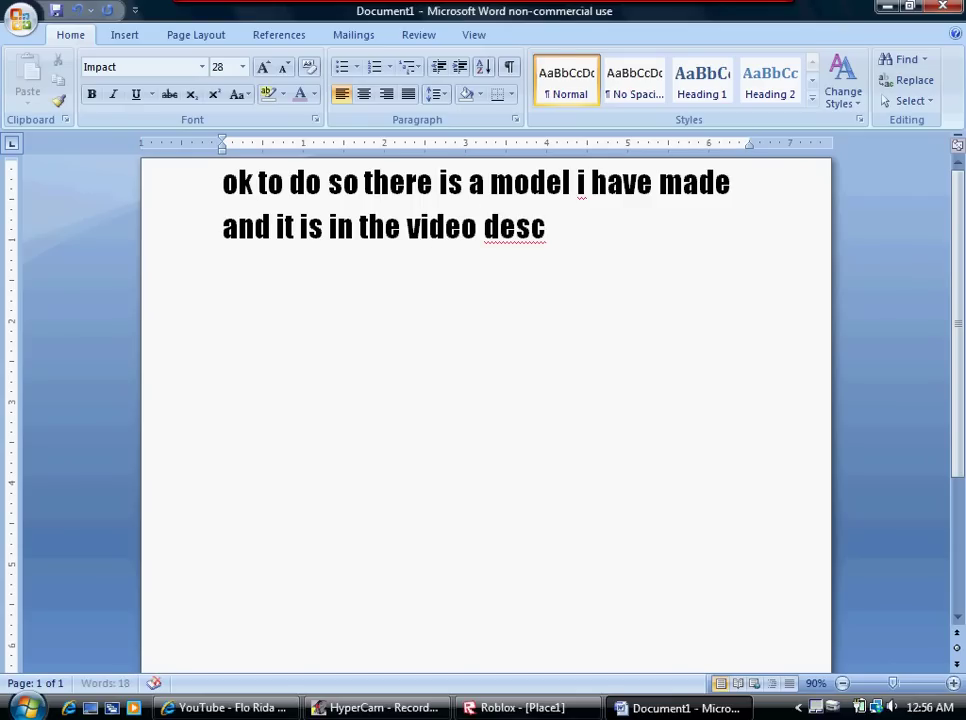
pyautogui.write(' so get th')
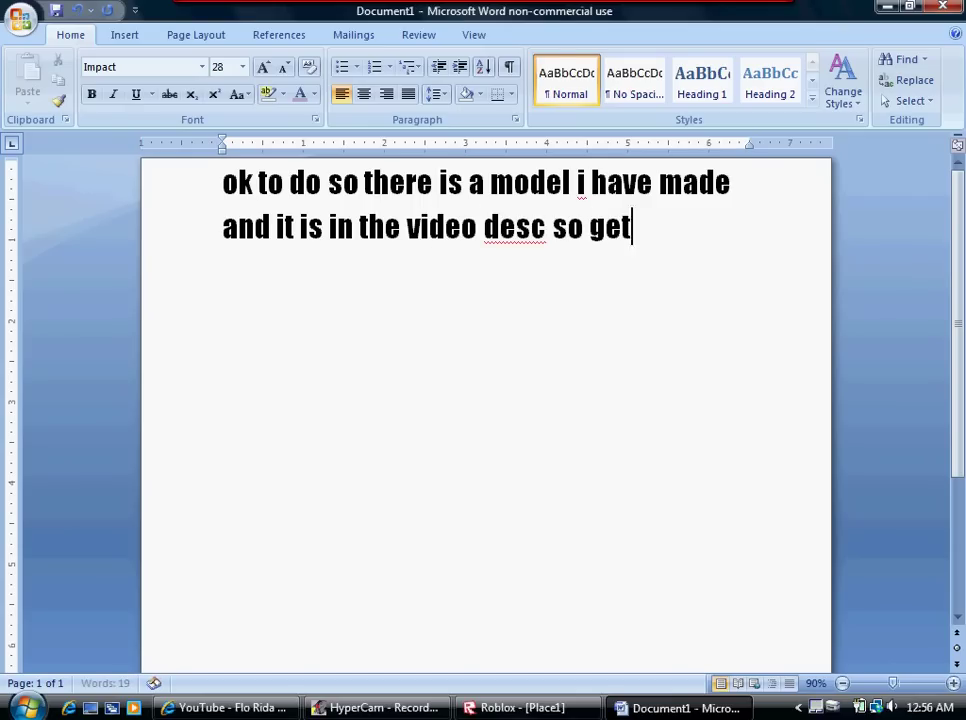
pyautogui.press('BackSpace')
pyautogui.press('BackSpace')
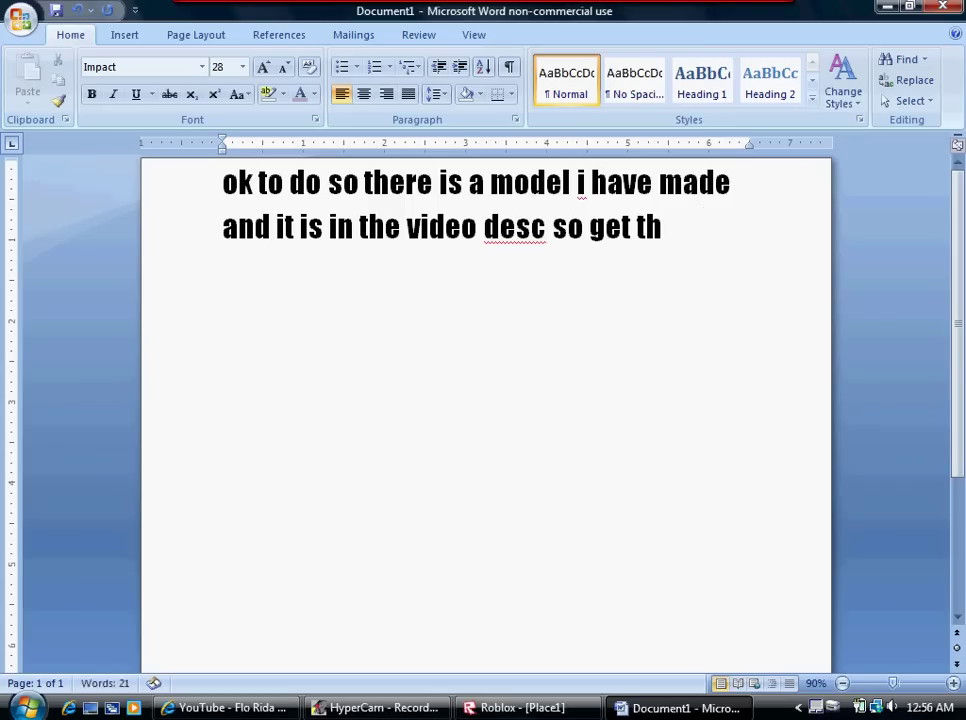
pyautogui.write('out lik')
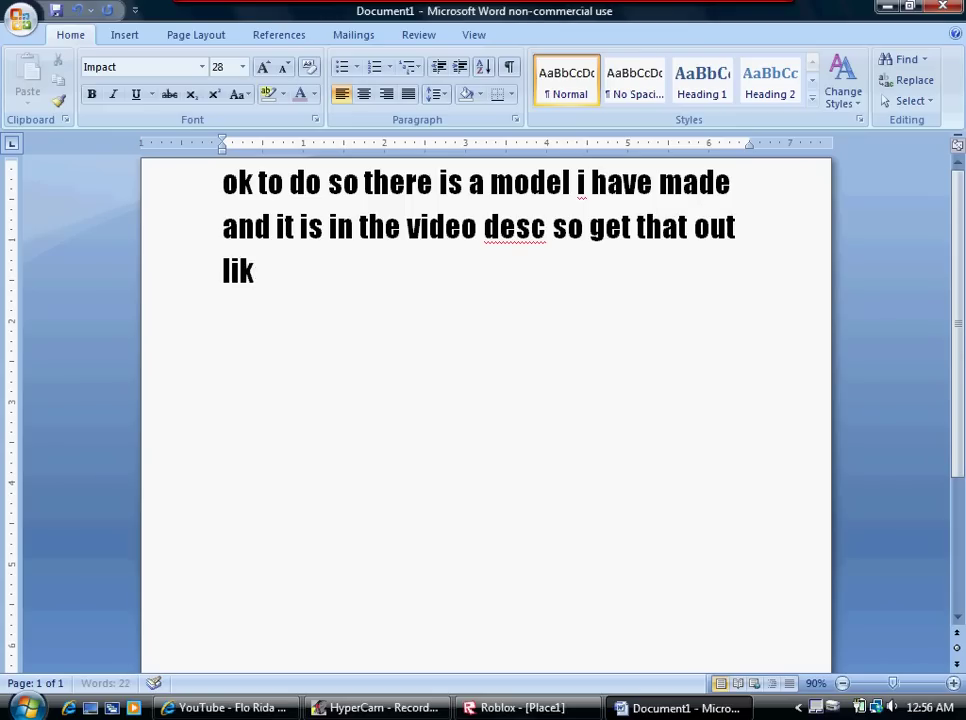
pyautogui.write('e me')
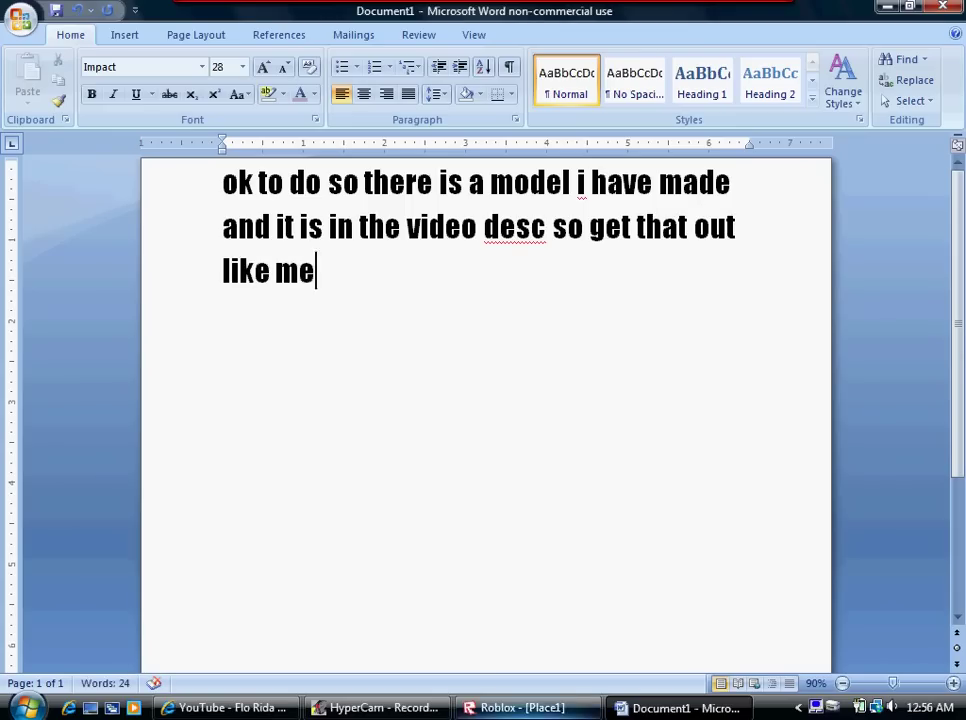
# Switch to Roblox Studio and look around the wooden dock and boats in Place1.
pyautogui.click(524, 708)
pyautogui.moveTo(635, 548); pyautogui.dragTo(640, 549, button='right')
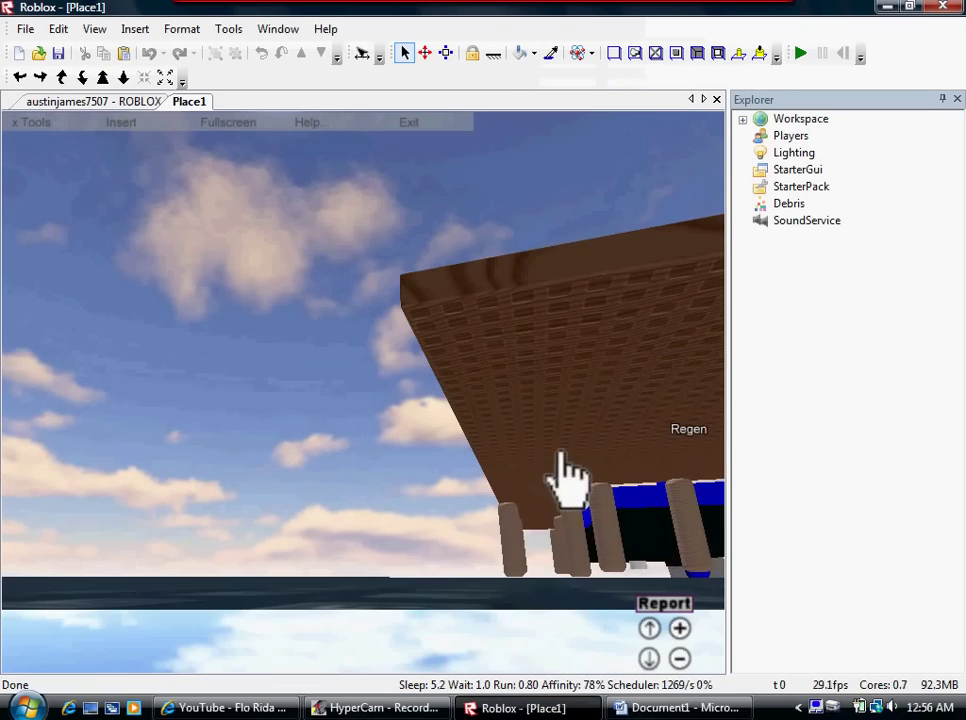
pyautogui.moveTo(563, 456); pyautogui.dragTo(563, 458, button='right')
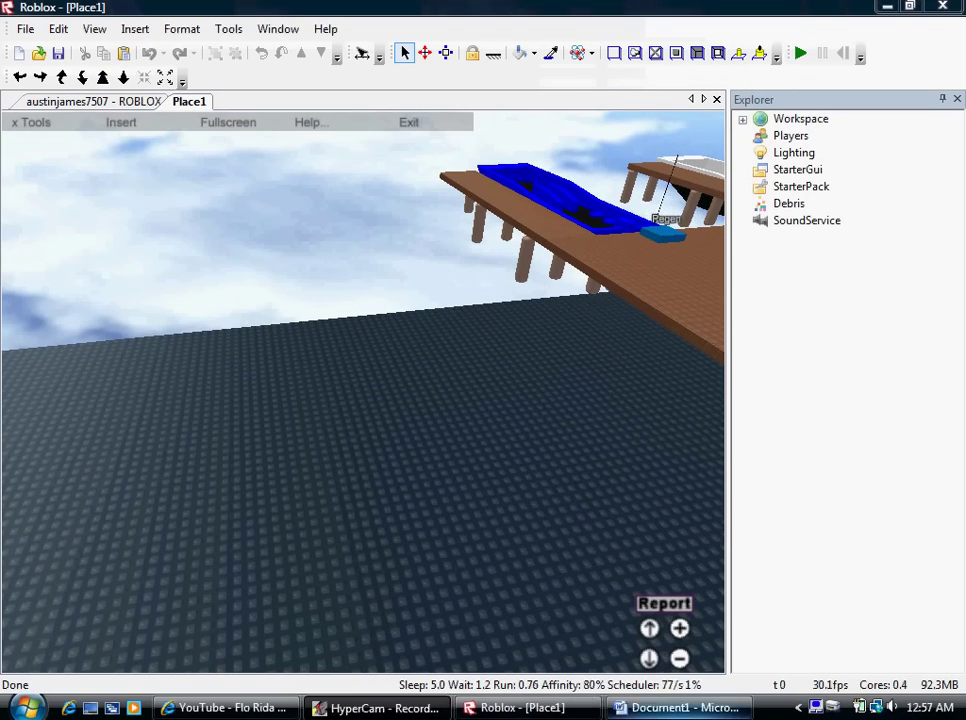
# Switch to Microsoft Word and replace the entire note with "need to have explorer".
pyautogui.click(684, 708)
pyautogui.hotkey('ctrl', 'a')
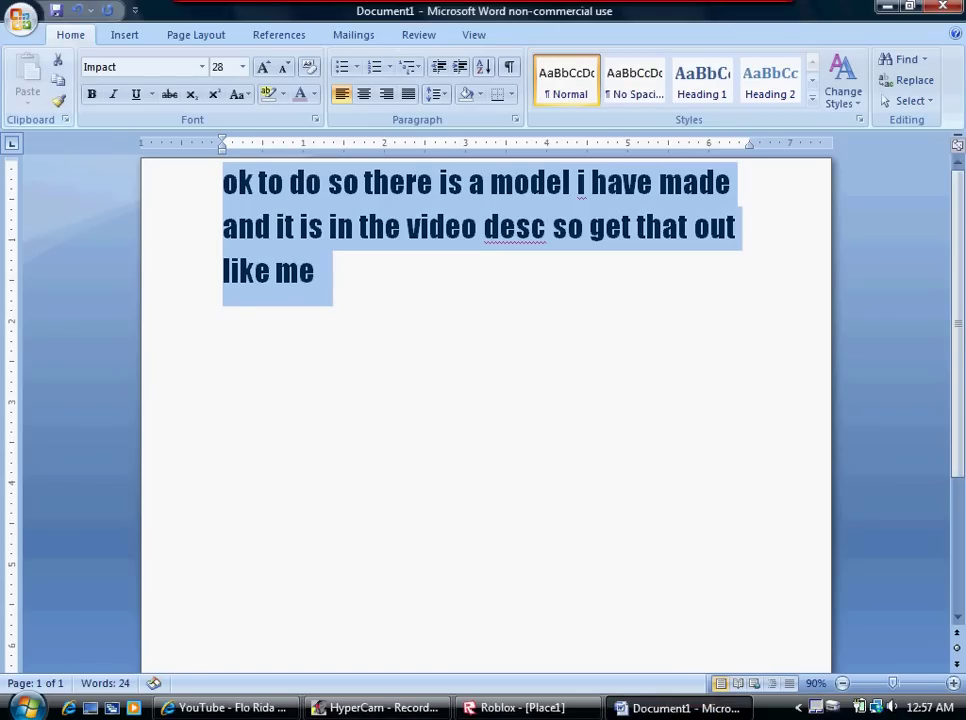
pyautogui.write('need to h')
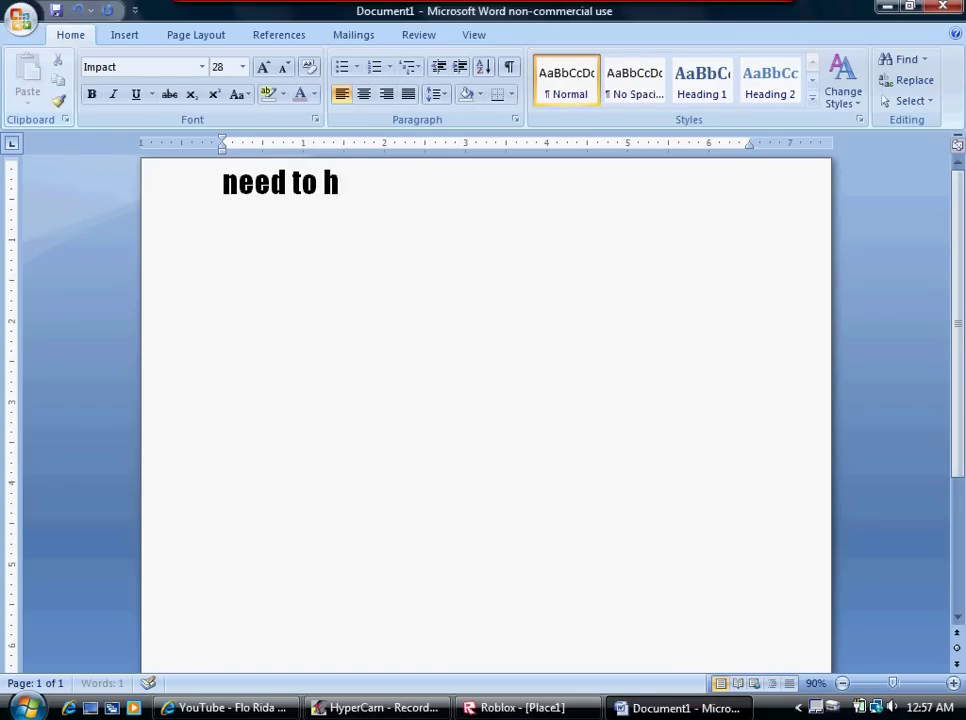
pyautogui.write('ave prop')
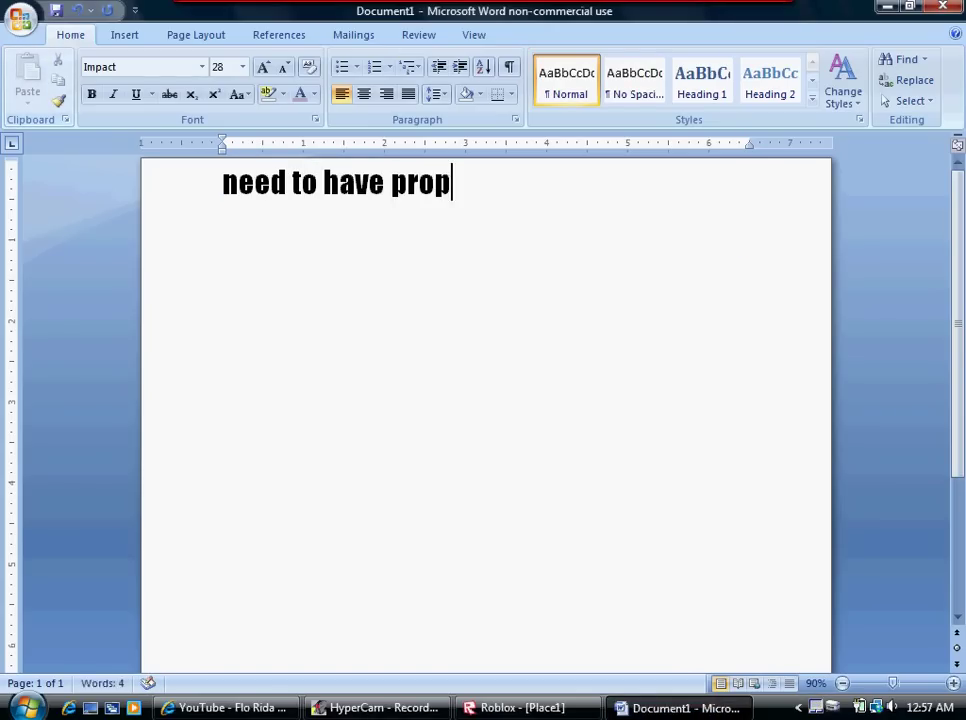
pyautogui.press('BackSpace')
pyautogui.press('BackSpace')
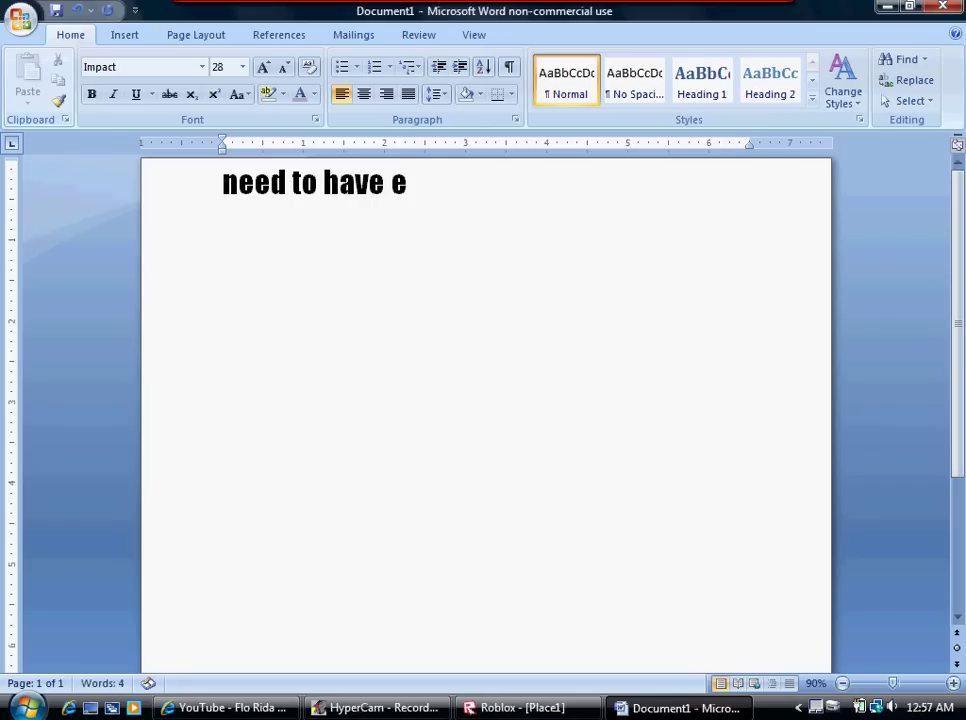
pyautogui.write('xplorer')
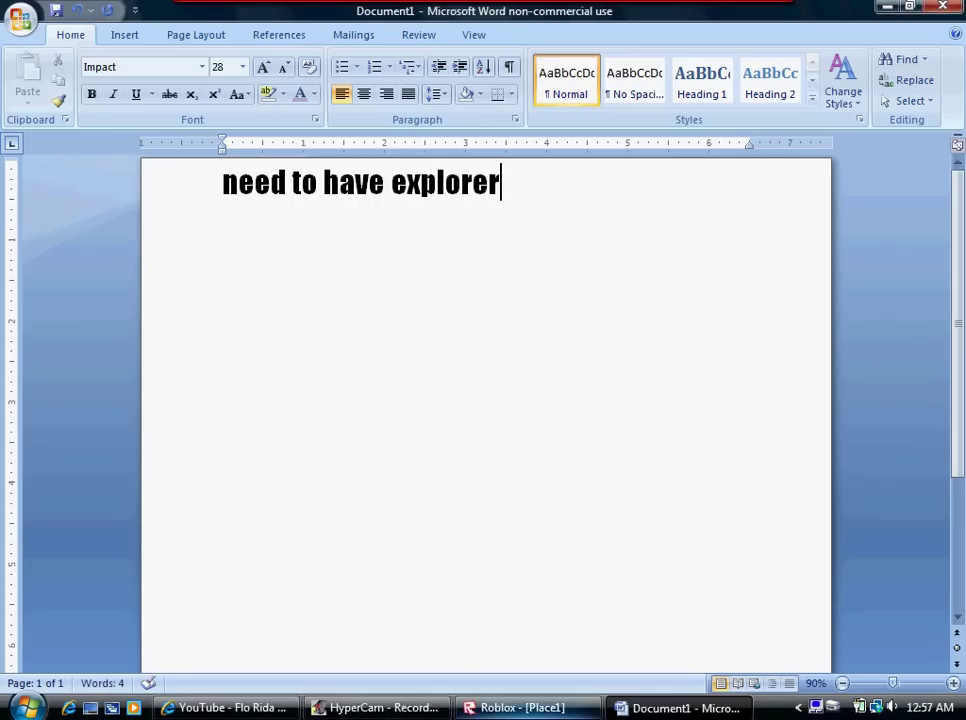
# Switch to Roblox Studio, turn to an empty part of the baseplate and show the My Models collection for inserting.
pyautogui.click(525, 708)
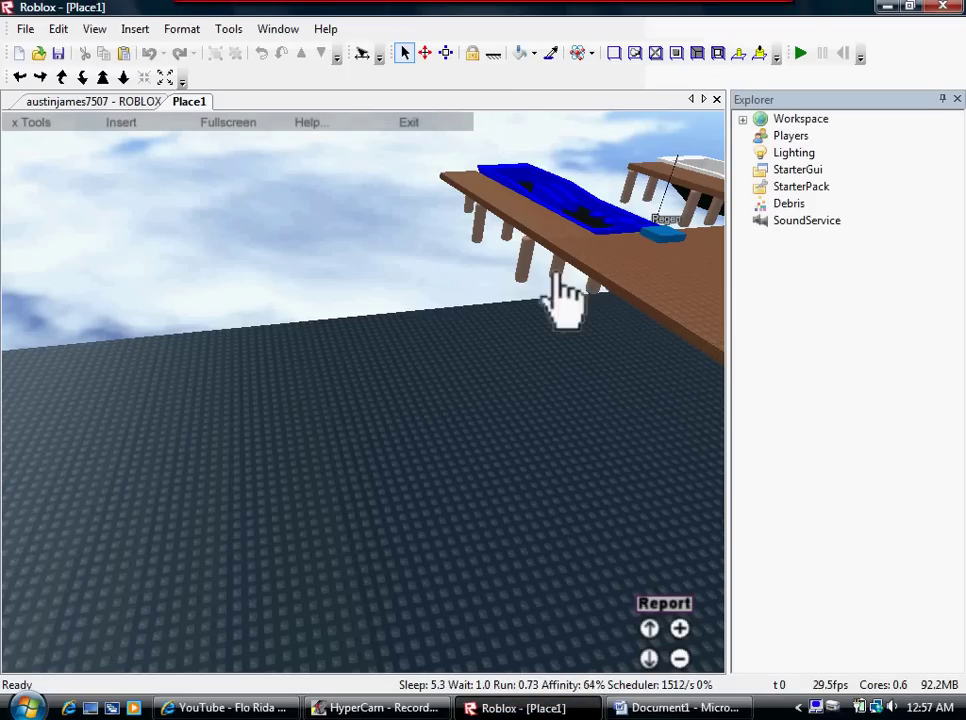
pyautogui.moveTo(560, 296); pyautogui.dragTo(524, 272, button='right')
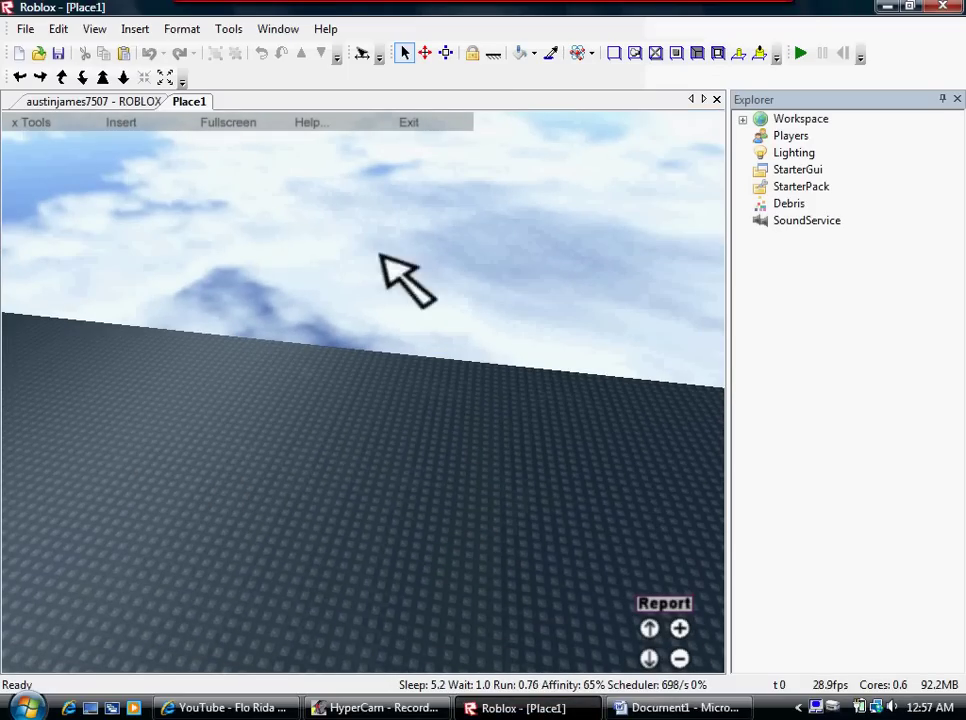
pyautogui.click(158, 125)
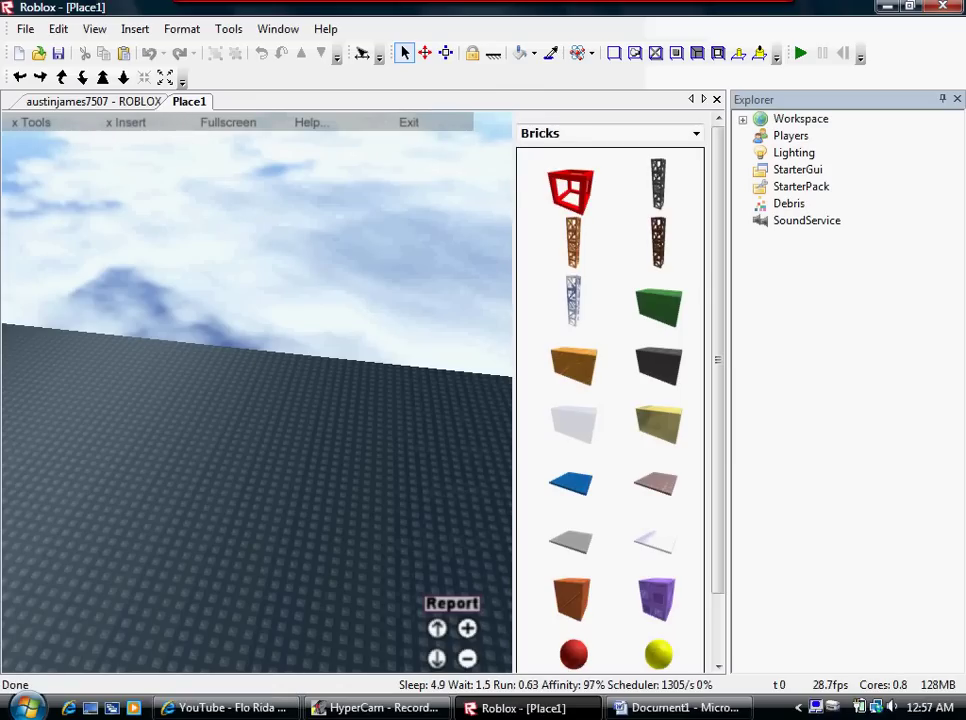
pyautogui.click(650, 133)
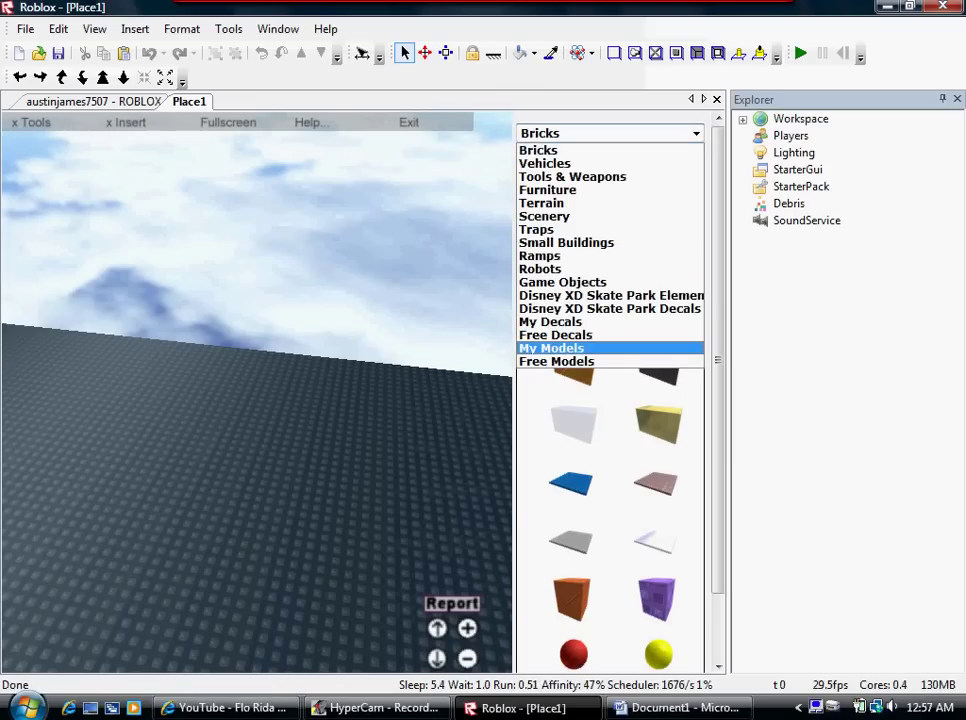
pyautogui.click(551, 348)
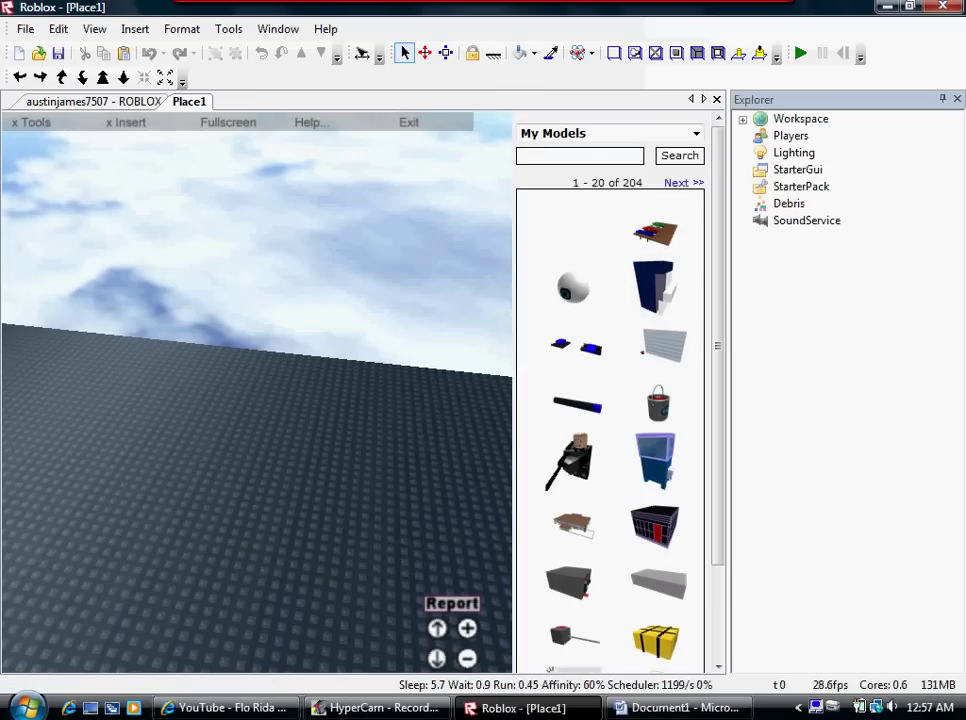
# Find the realistic boat pack among models 41 - 60 and place it on the empty baseplate.
pyautogui.click(684, 182)
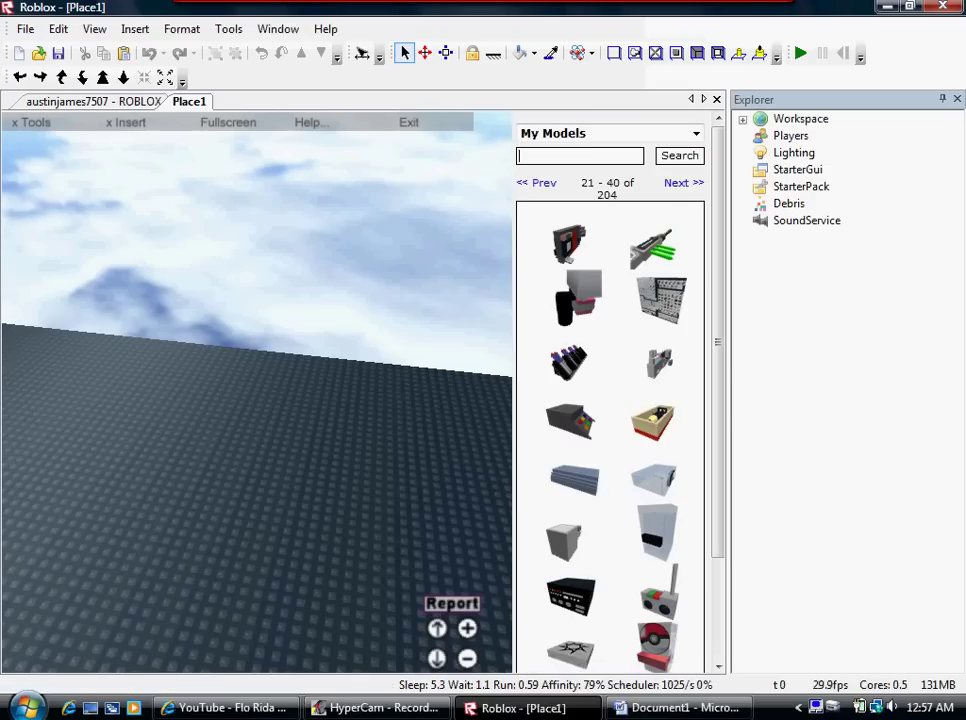
pyautogui.scroll(-3, 610, 400)
pyautogui.scroll(3, 680, 168)
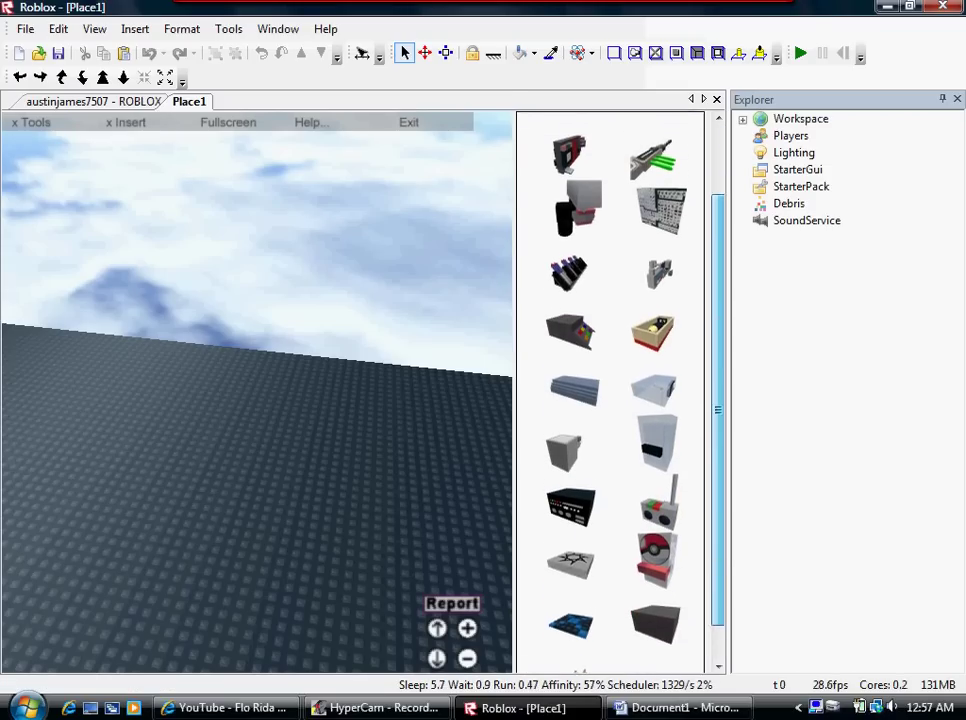
pyautogui.click(680, 167)
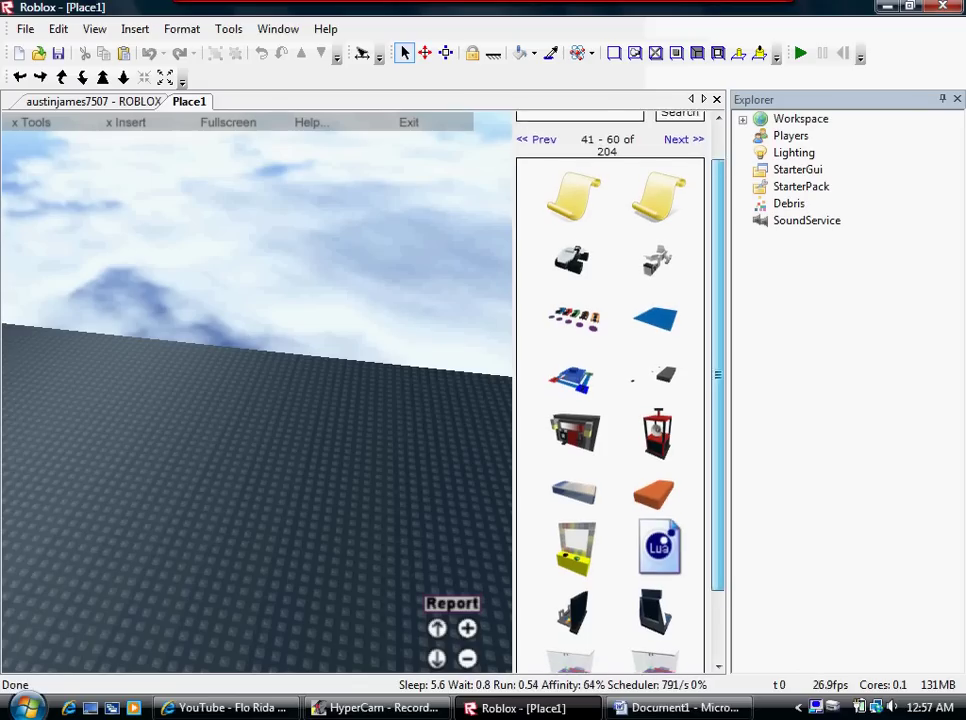
pyautogui.scroll(-2, 655, 345)
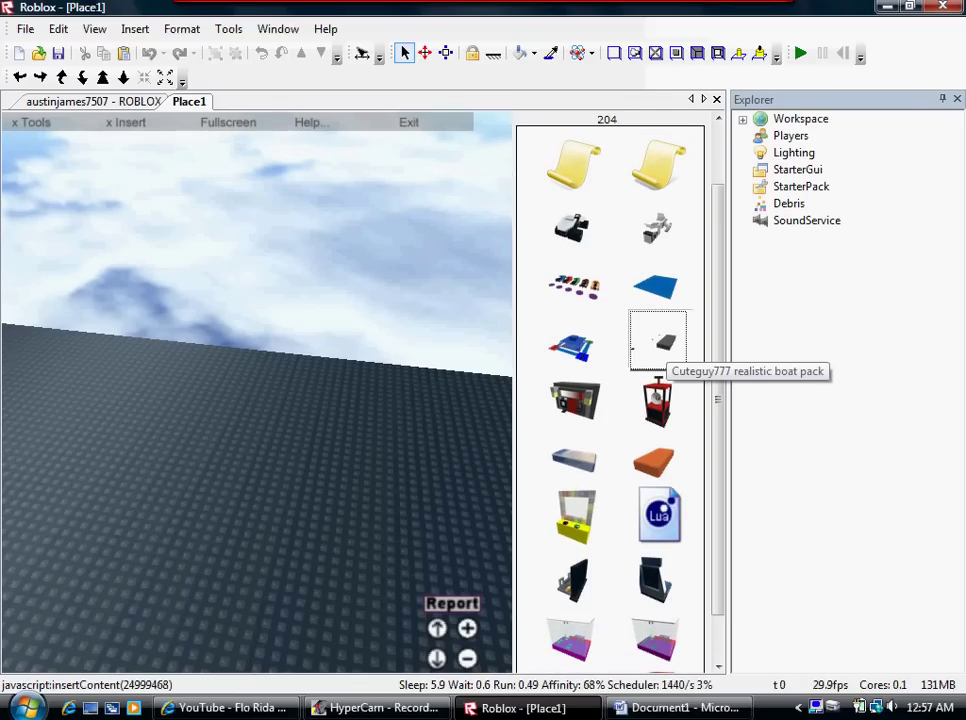
pyautogui.click(655, 345)
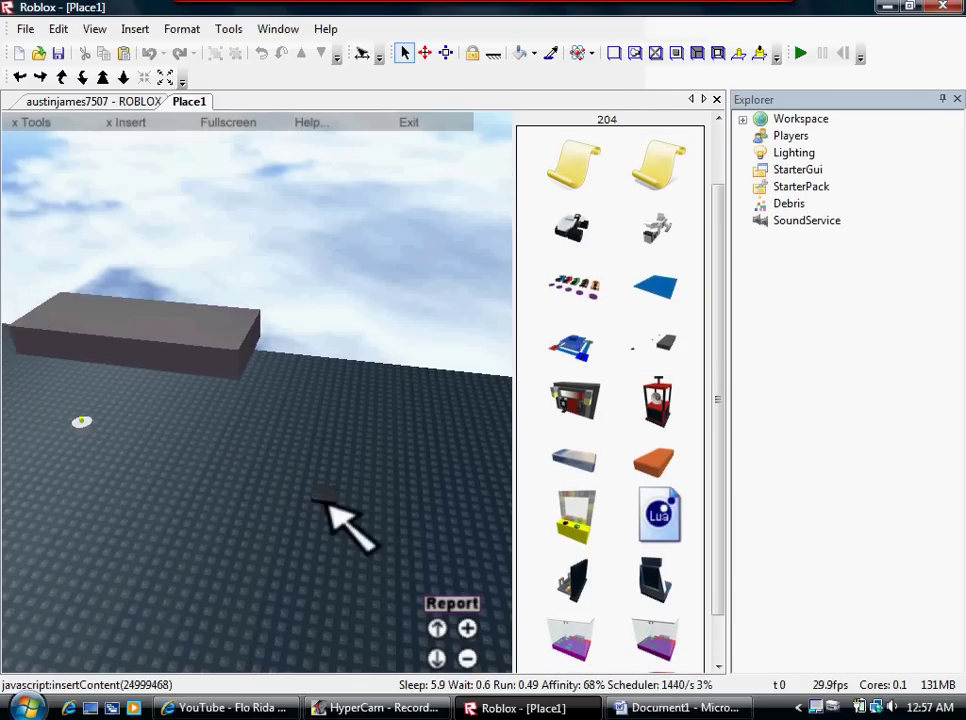
pyautogui.click(413, 555)
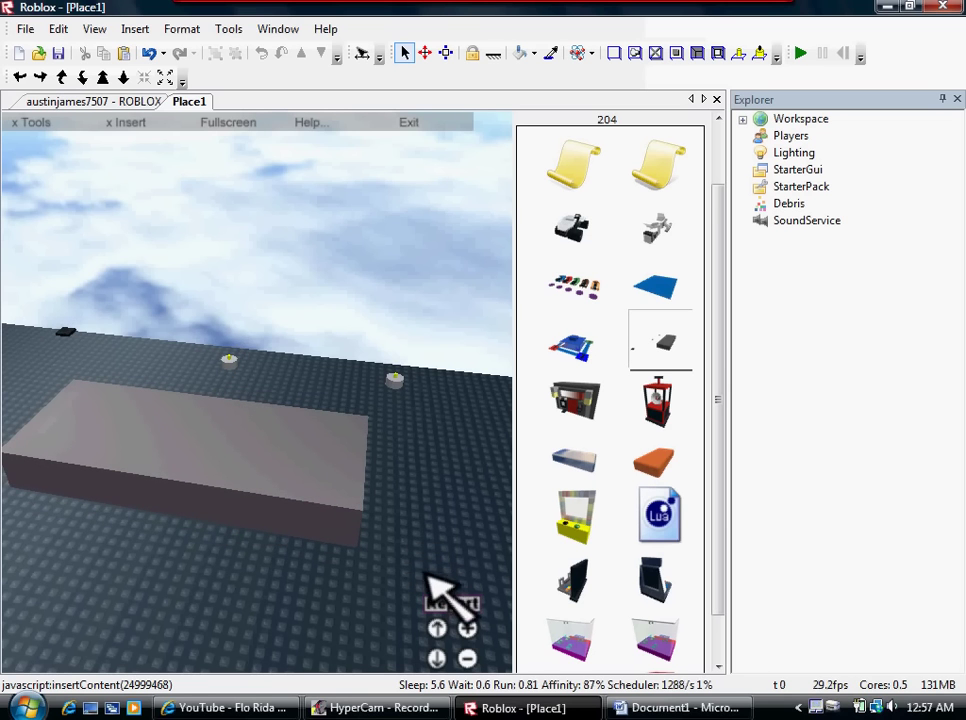
pyautogui.moveTo(403, 472)
pyautogui.mouseDown(button='right')
pyautogui.moveTo(375, 424)
pyautogui.moveTo(395, 449)
pyautogui.mouseUp(button='right')
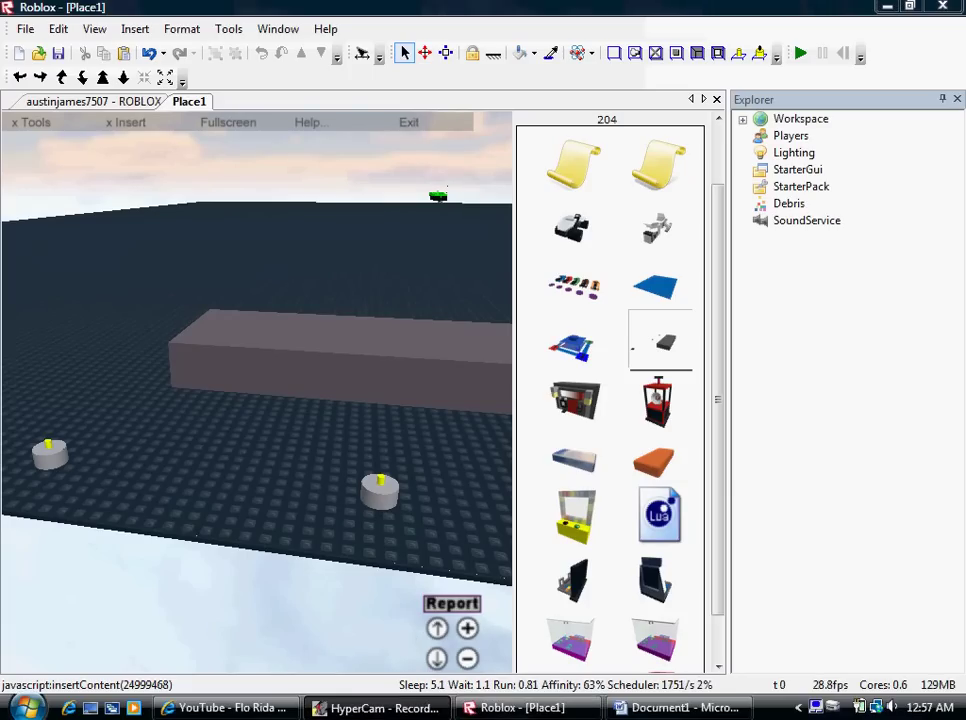
# Switch to Microsoft Word and replace the existing note with "ok need to ungroup >_<".
pyautogui.hotkey('alt', 'Tab')
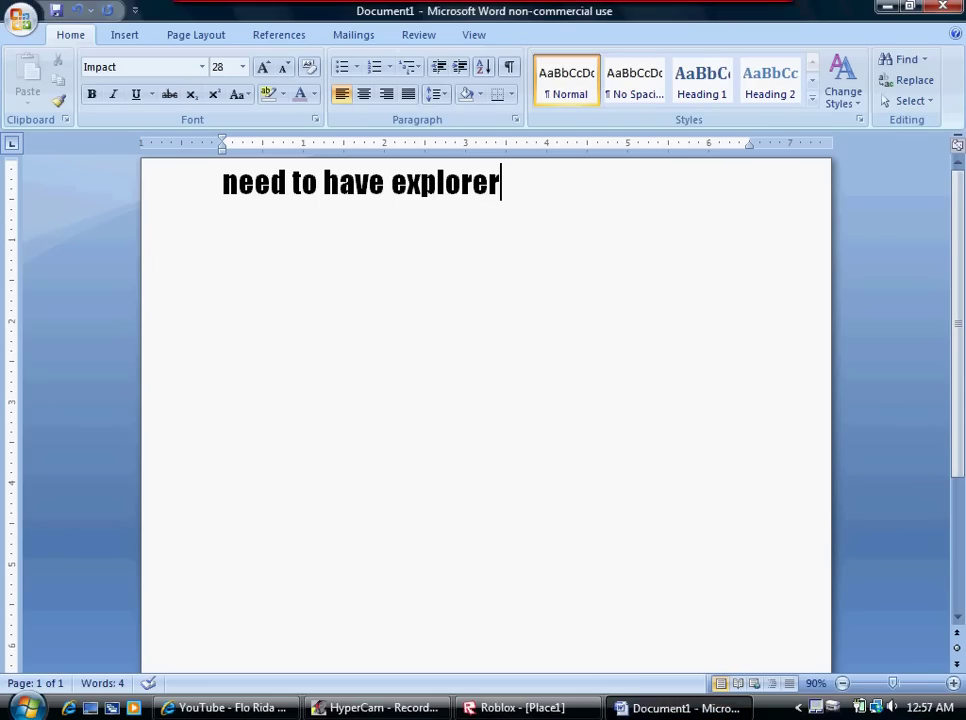
pyautogui.press('BackSpace')
pyautogui.press('BackSpace')
pyautogui.press('BackSpace')
pyautogui.press('BackSpace')
pyautogui.press('BackSpace')
pyautogui.press('BackSpace')
pyautogui.press('BackSpace')
pyautogui.press('BackSpace')
pyautogui.press('BackSpace')
pyautogui.press('BackSpace')
pyautogui.press('BackSpace')
pyautogui.press('BackSpace')
pyautogui.press('BackSpace')
pyautogui.press('BackSpace')
pyautogui.press('BackSpace')
pyautogui.press('BackSpace')
pyautogui.press('BackSpace')
pyautogui.press('BackSpace')
pyautogui.press('BackSpace')
pyautogui.press('BackSpace')
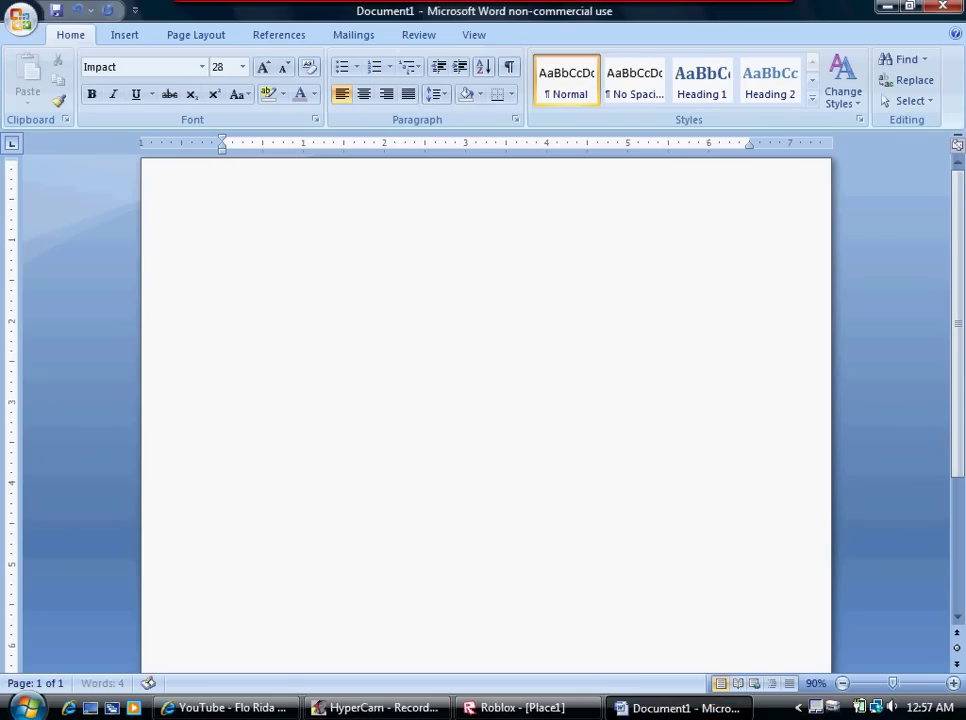
pyautogui.write('ok need')
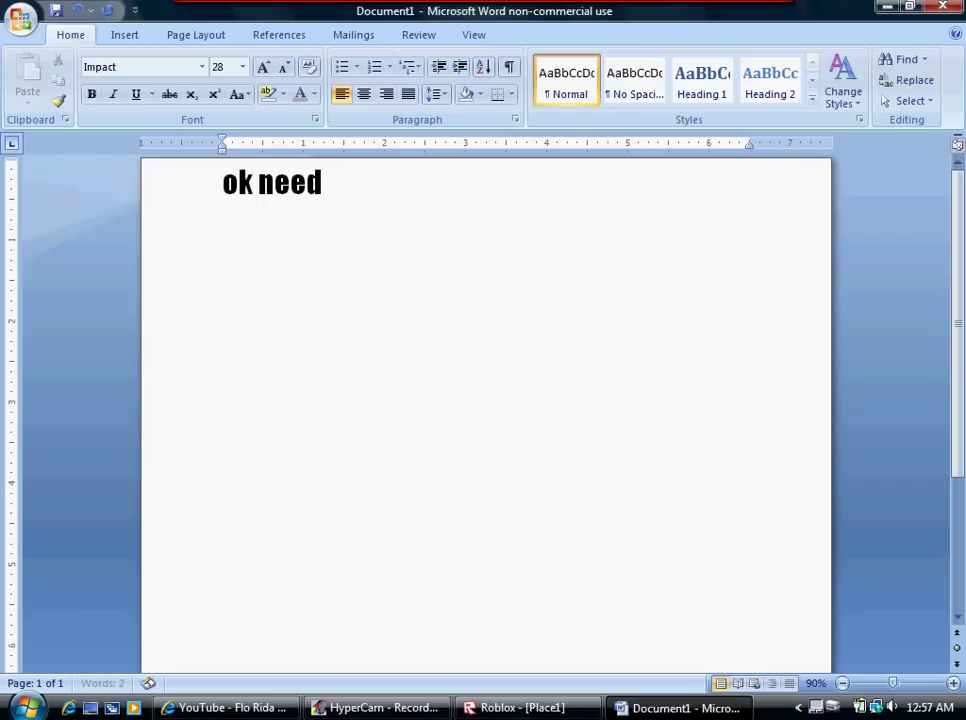
pyautogui.write(' to ungroup >_<')
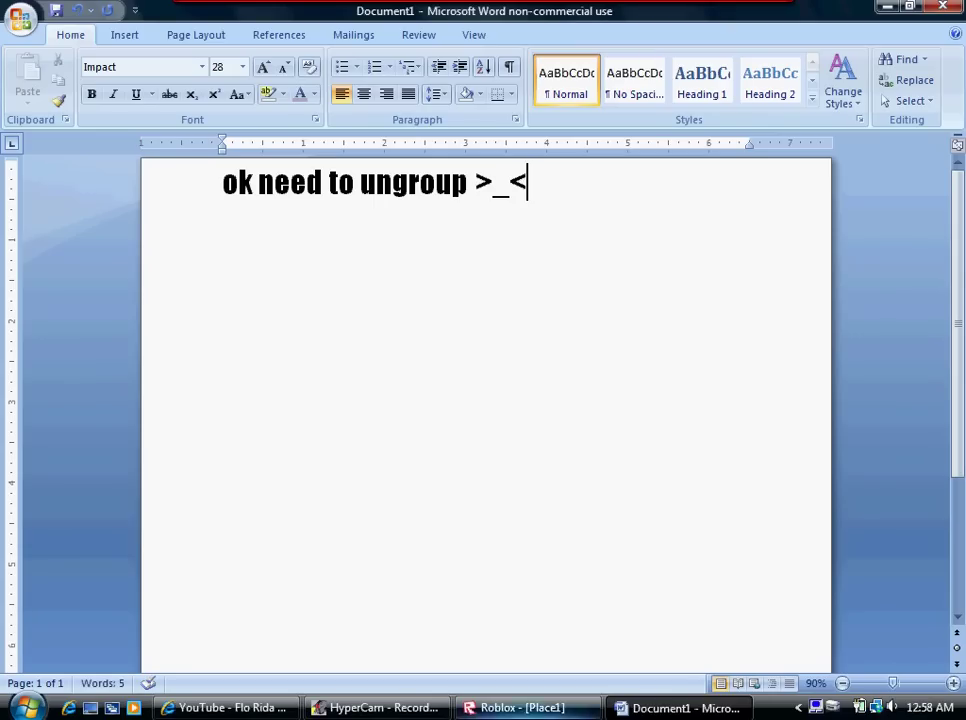
# Switch to Roblox Studio and examine the wooden dock and its boats at the baseplate's edge from close up and from above.
pyautogui.click(524, 708)
pyautogui.moveTo(440, 355); pyautogui.dragTo(444, 325, button='right')
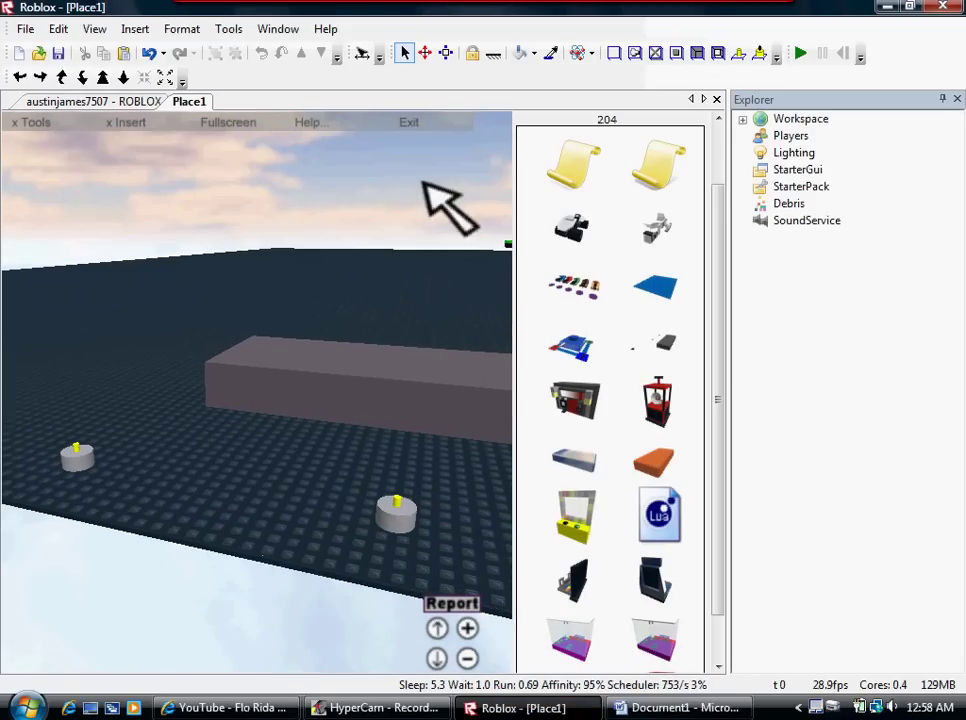
pyautogui.click(405, 53)
pyautogui.moveTo(500, 243); pyautogui.dragTo(494, 241, button='right')
pyautogui.press('a')
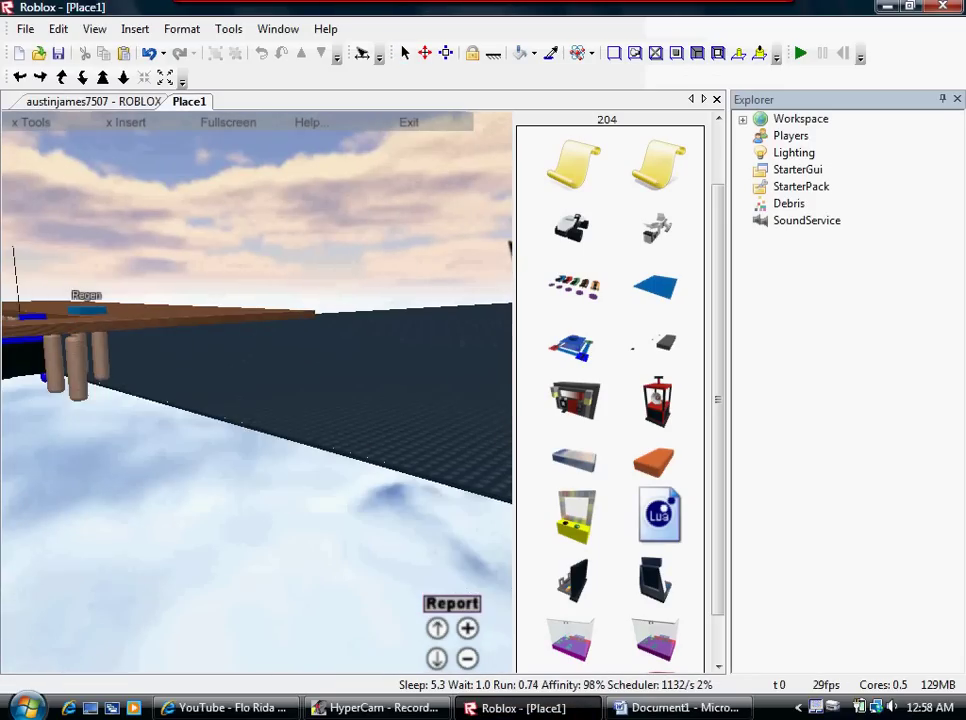
pyautogui.press('a')
pyautogui.moveTo(406, 157); pyautogui.dragTo(404, 150, button='right')
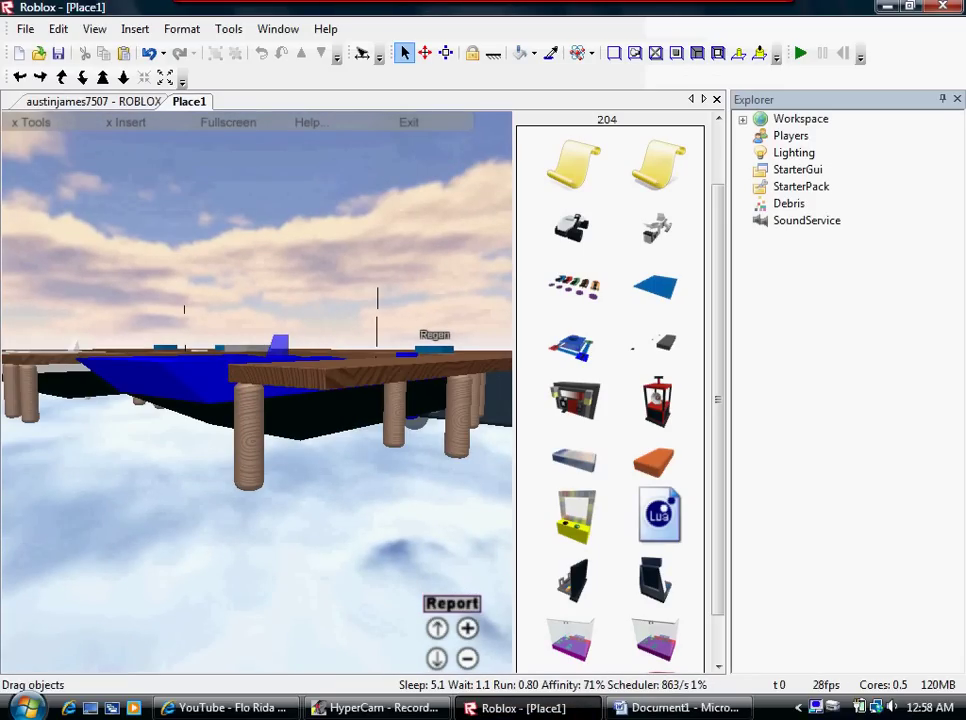
pyautogui.moveTo(415, 222); pyautogui.dragTo(380, 217, button='right')
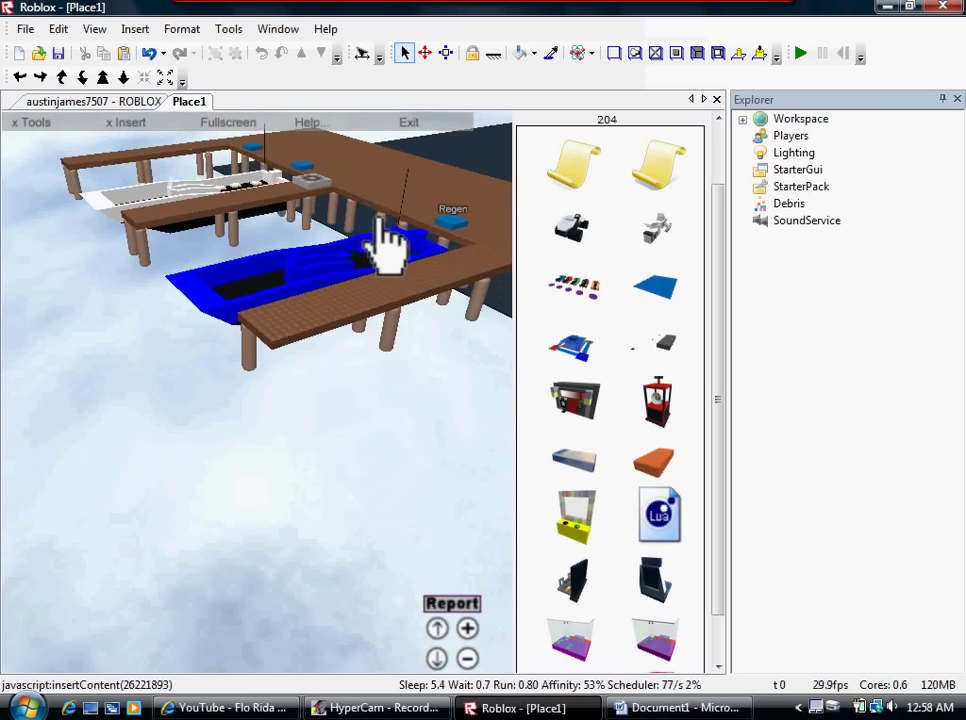
pyautogui.scroll(-10, 390, 245)
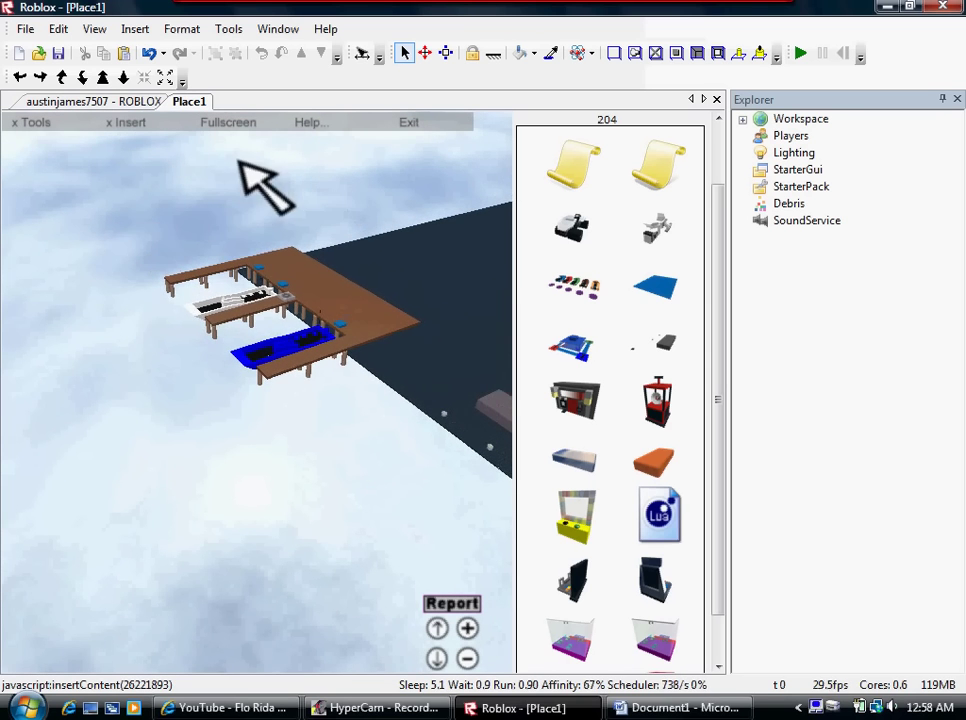
pyautogui.moveTo(165, 194); pyautogui.dragTo(412, 366)
pyautogui.press('d')
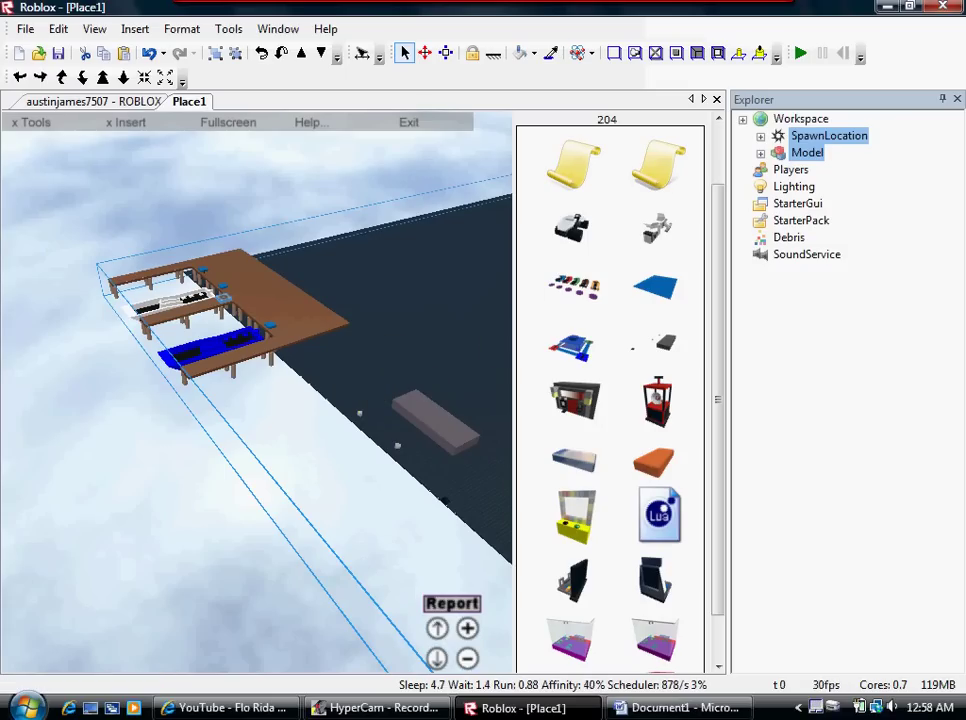
pyautogui.rightClick(806, 148)
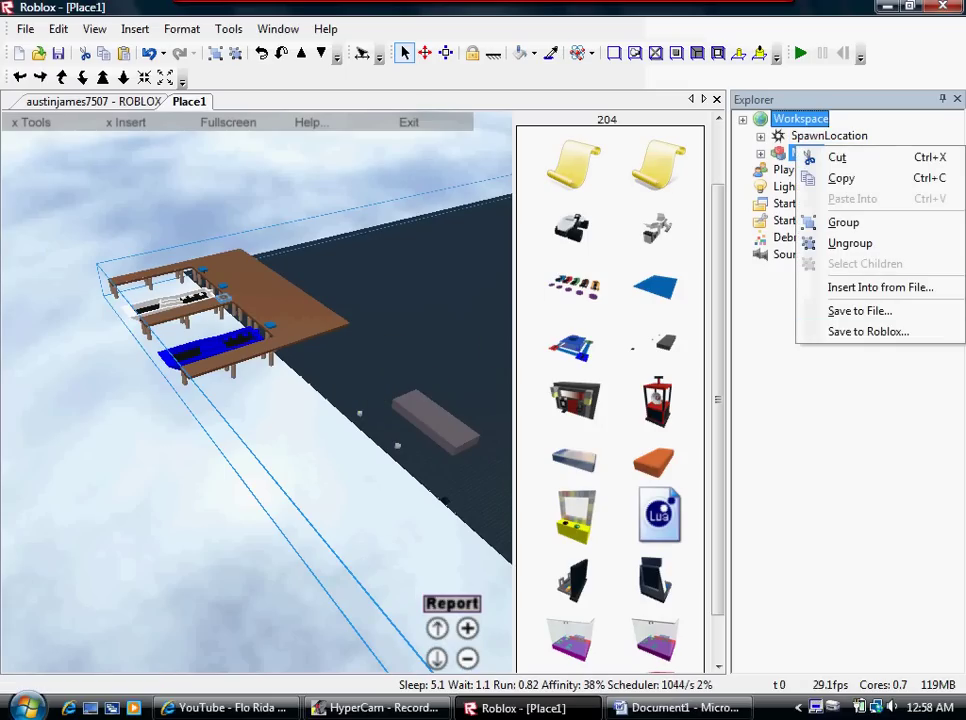
pyautogui.click(840, 400)
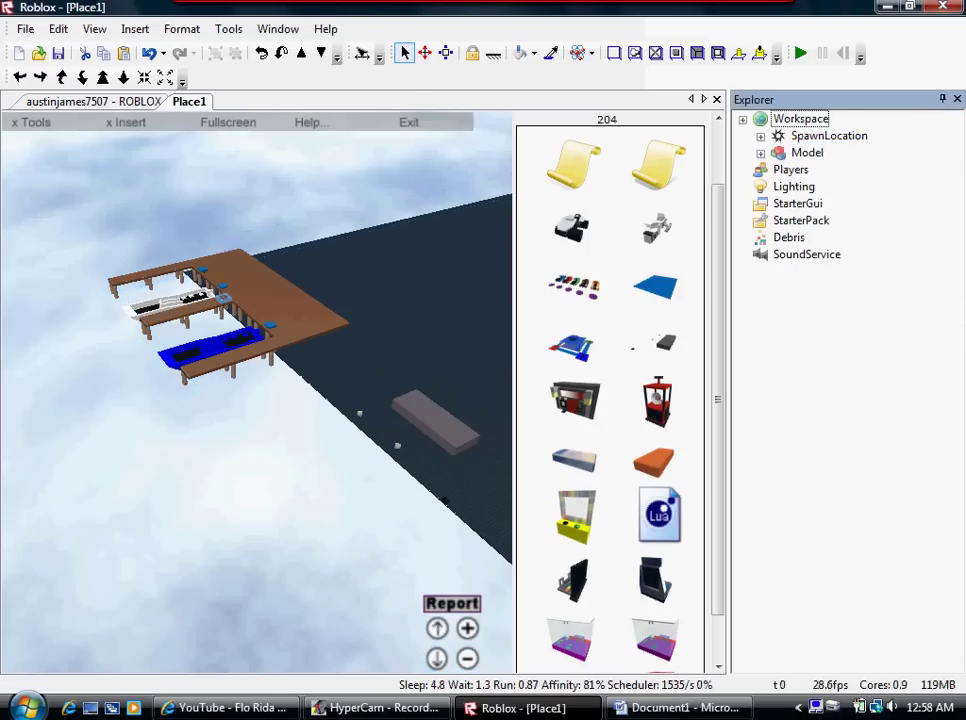
# Select the Cuteguy777 realistic boat building pack on the baseplate and ungroup it.
pyautogui.click(438, 412)
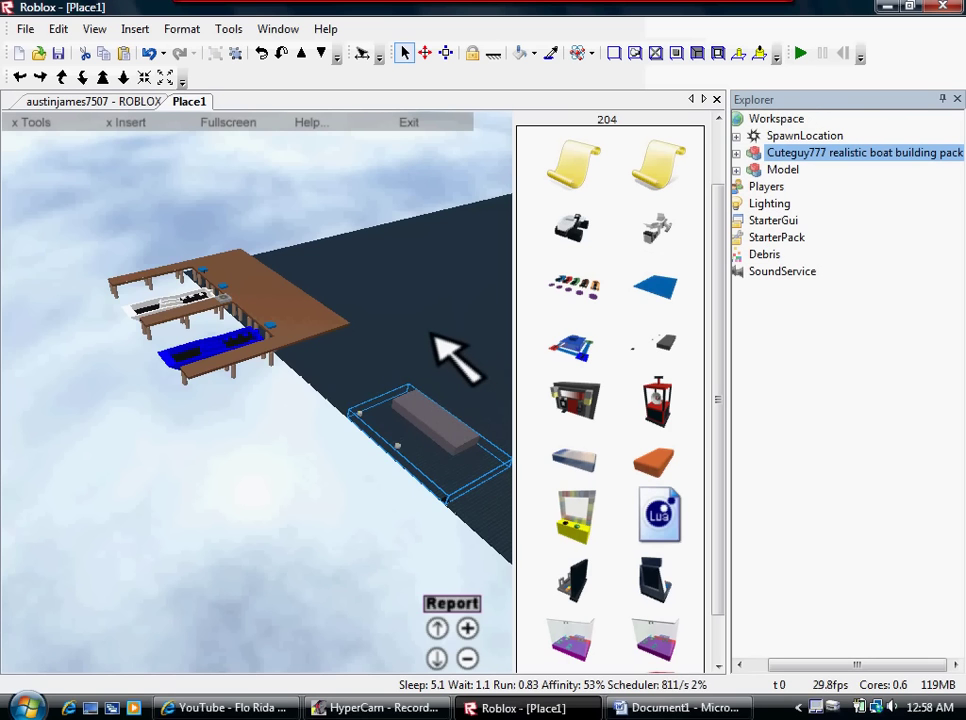
pyautogui.moveTo(430, 335); pyautogui.dragTo(431, 334, button='right')
pyautogui.scroll(3, 430, 335)
pyautogui.scroll(4, 428, 336)
pyautogui.scroll(-3, 430, 336)
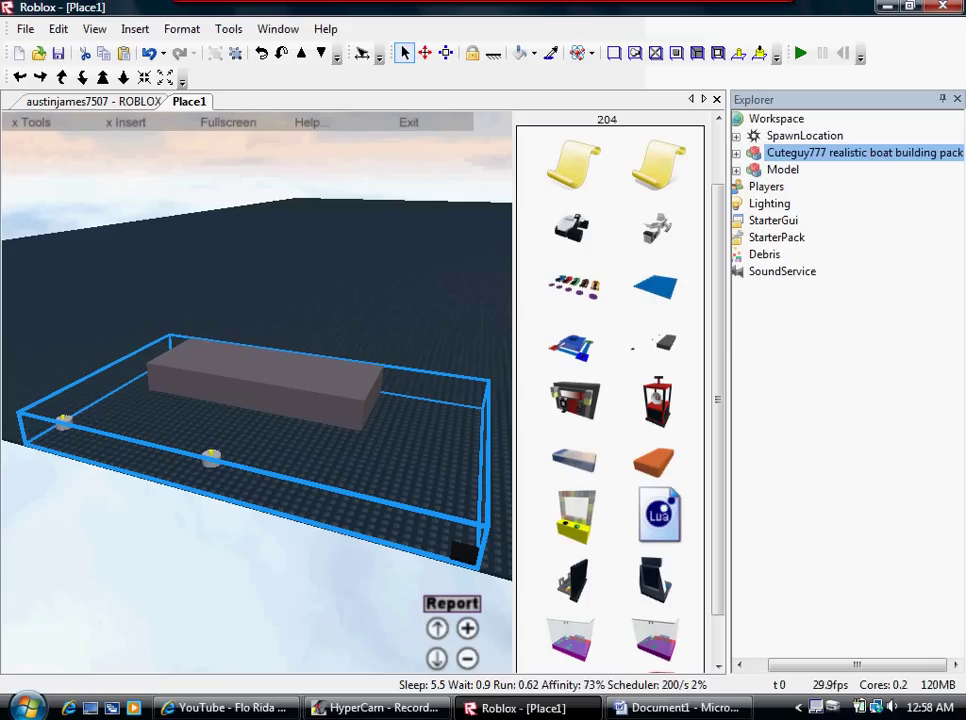
pyautogui.rightClick(796, 152)
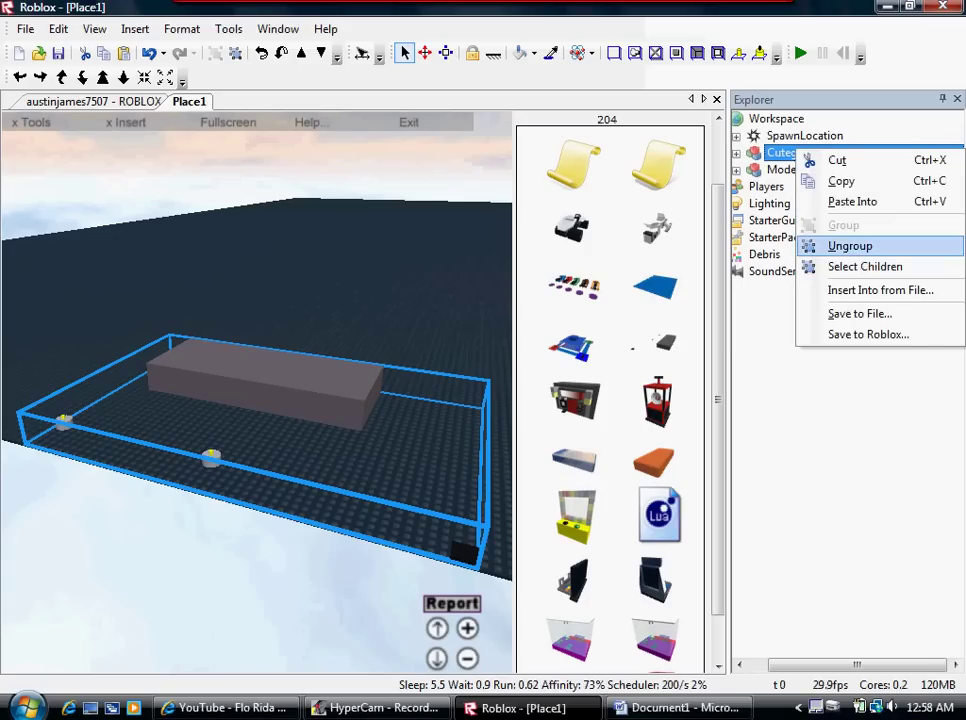
pyautogui.click(850, 246)
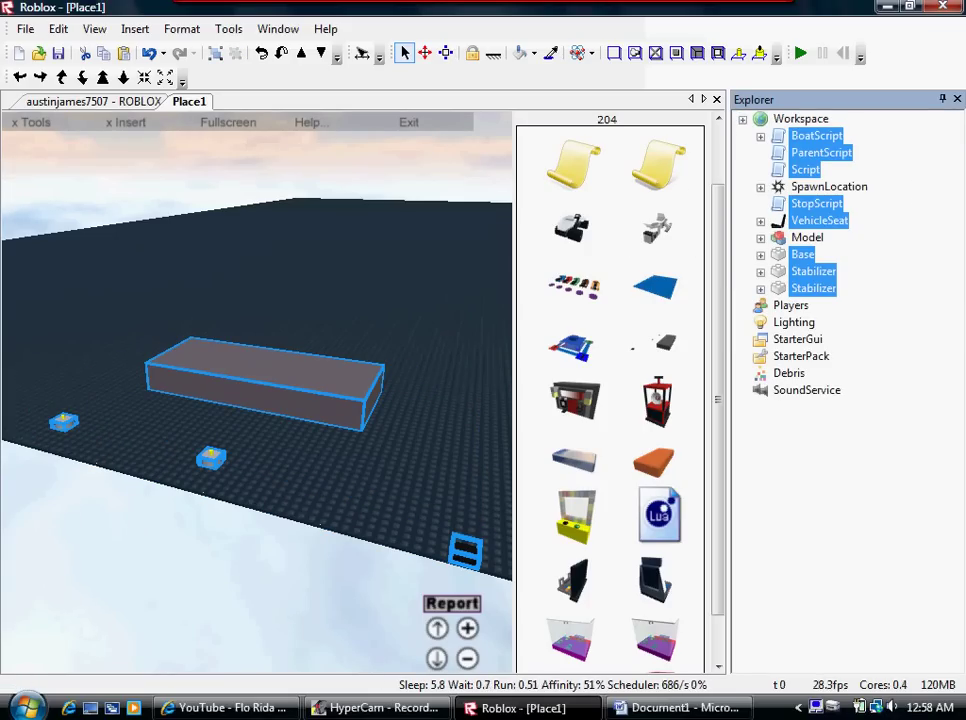
# Delete the SpawnLocation from the Workspace.
pyautogui.click(807, 238)
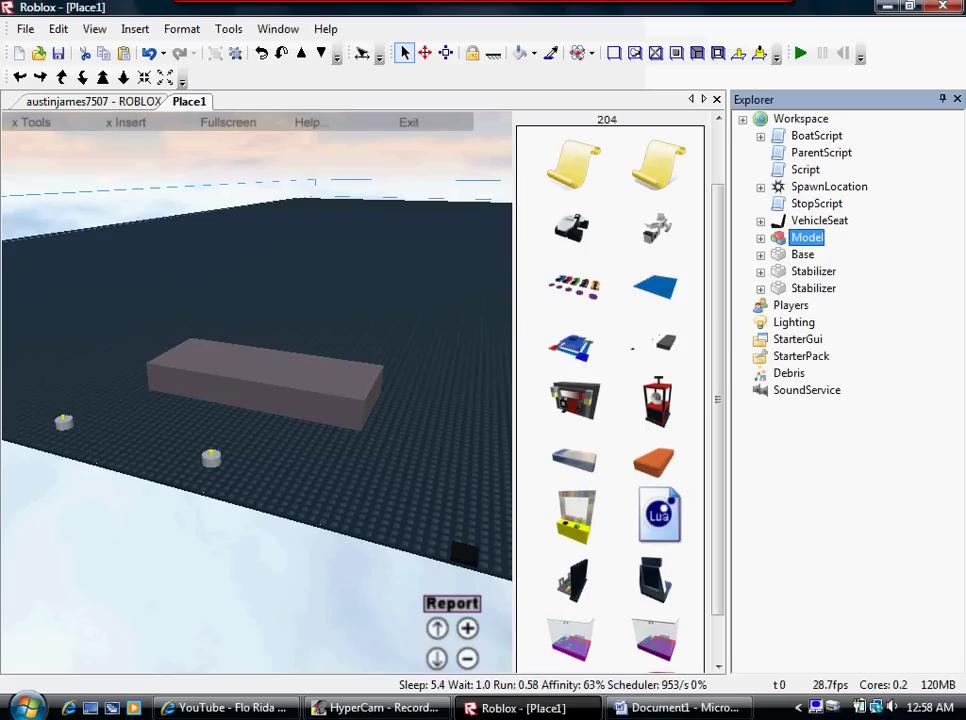
pyautogui.click(829, 186)
pyautogui.press('Delete')
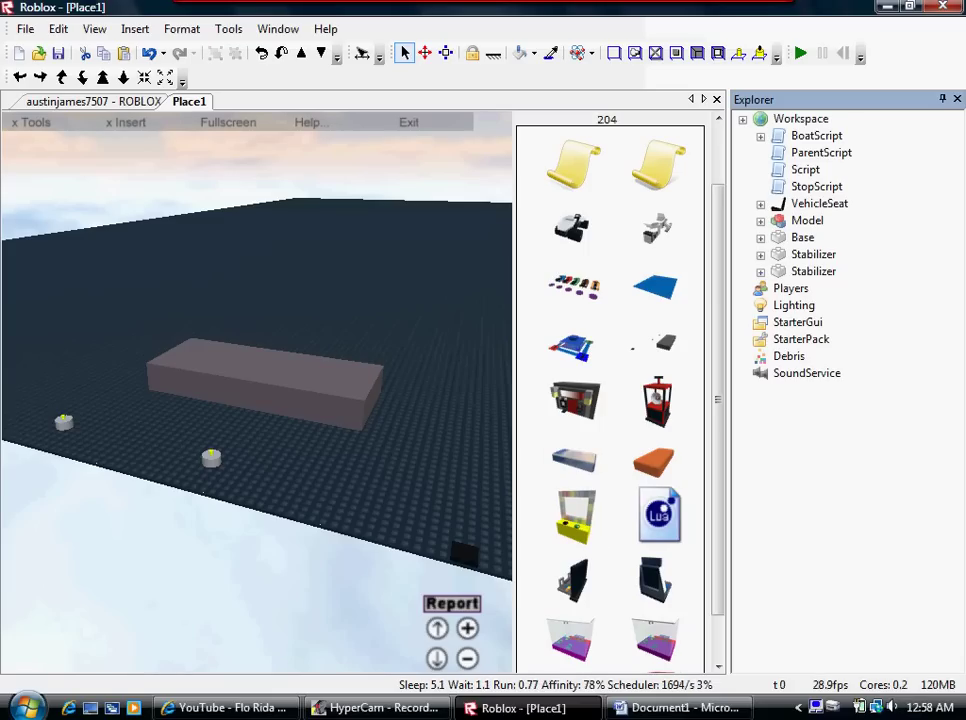
# Switch to Microsoft Word and replace the existing note with "ok now put it off side".
pyautogui.click(677, 708)
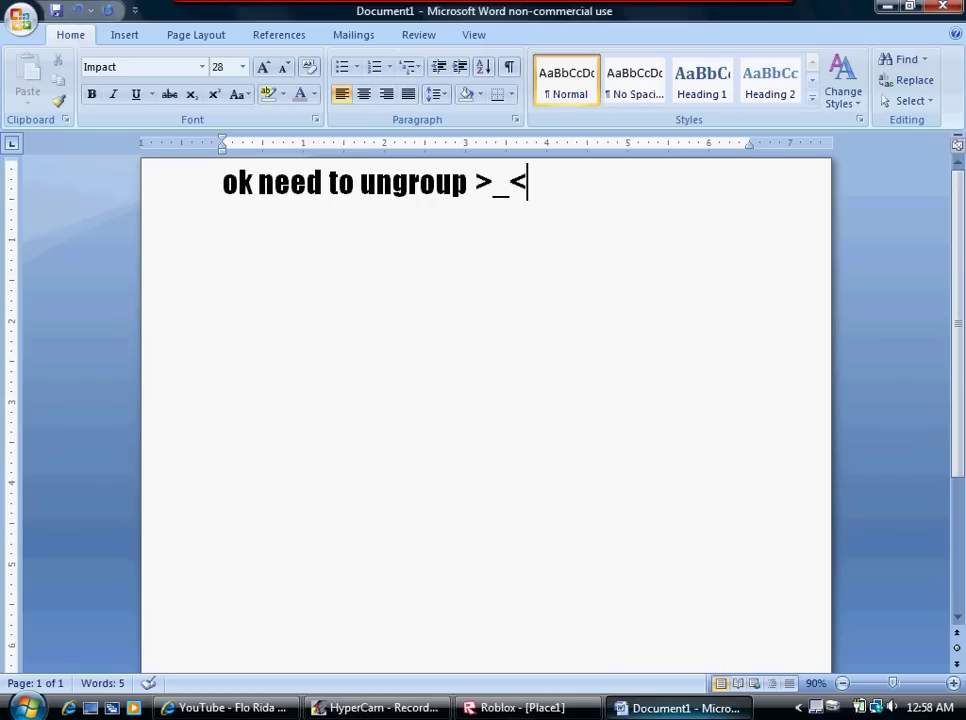
pyautogui.press('BackSpace')
pyautogui.press('BackSpace')
pyautogui.press('BackSpace')
pyautogui.press('BackSpace')
pyautogui.press('BackSpace')
pyautogui.press('BackSpace')
pyautogui.press('BackSpace')
pyautogui.press('BackSpace')
pyautogui.press('BackSpace')
pyautogui.press('BackSpace')
pyautogui.press('BackSpace')
pyautogui.press('BackSpace')
pyautogui.press('BackSpace')
pyautogui.press('BackSpace')
pyautogui.press('BackSpace')
pyautogui.press('BackSpace')
pyautogui.press('BackSpace')
pyautogui.press('BackSpace')
pyautogui.press('BackSpace')
pyautogui.press('BackSpace')
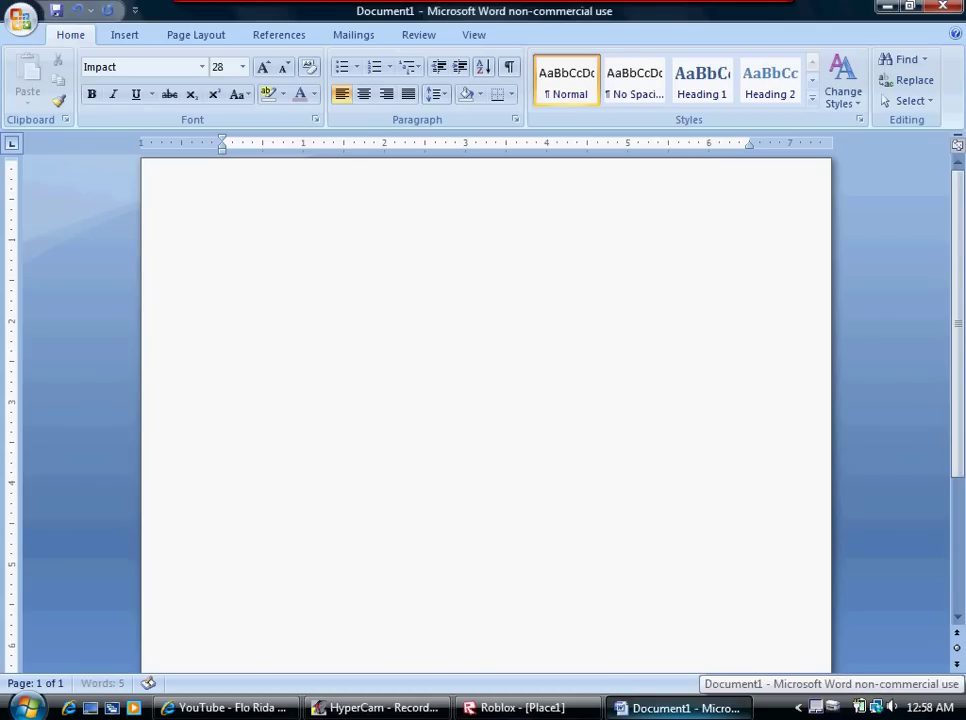
pyautogui.write('ok now pu')
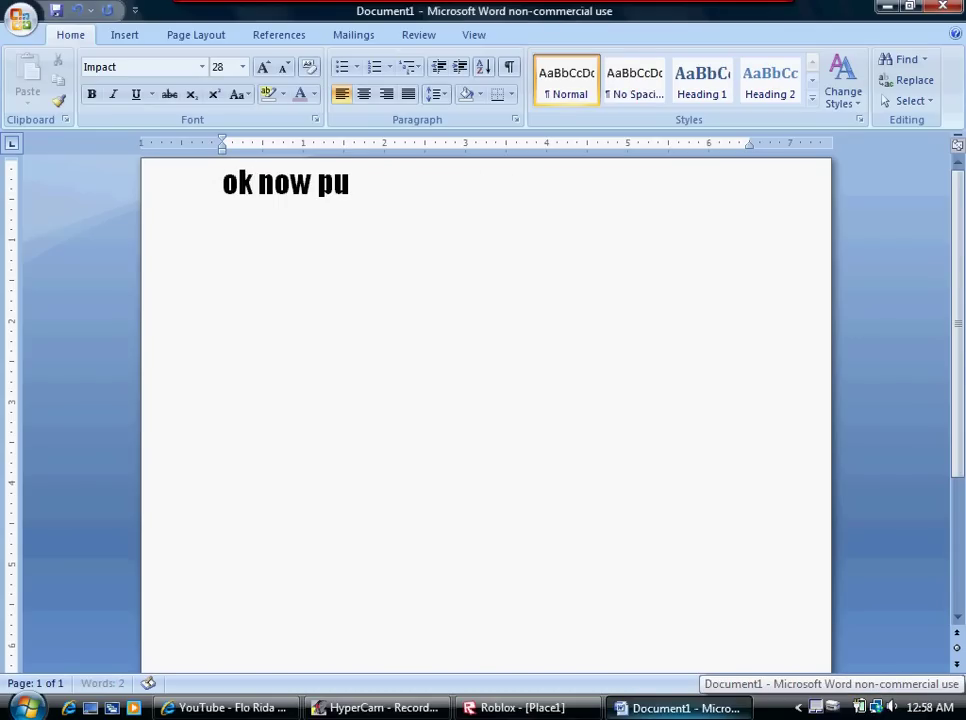
pyautogui.write('t it off sde')
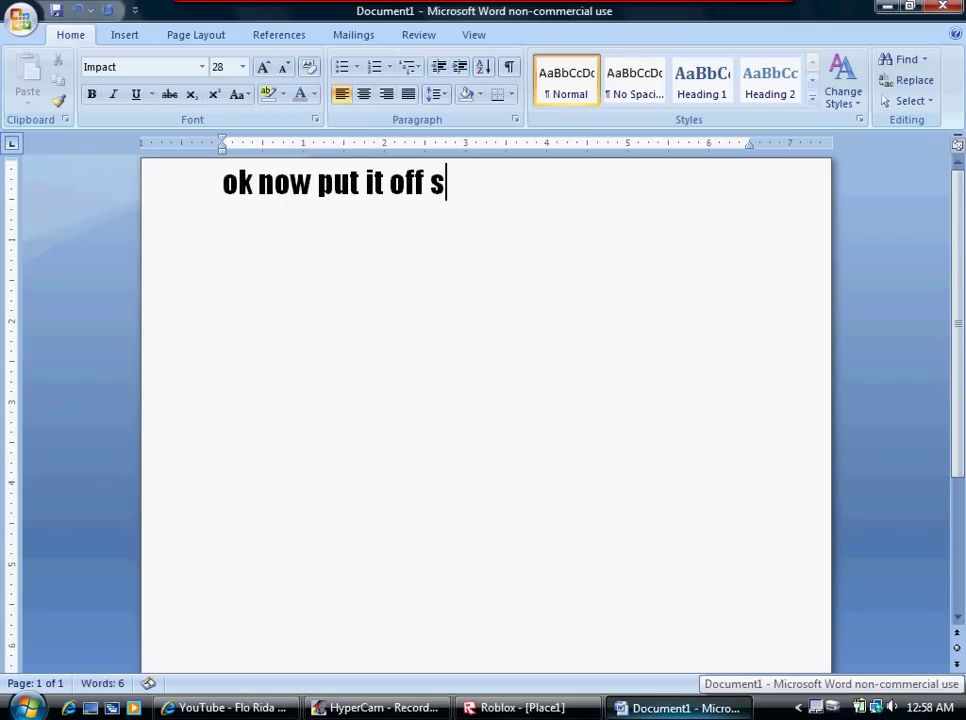
pyautogui.press('BackSpace')
pyautogui.press('BackSpace')
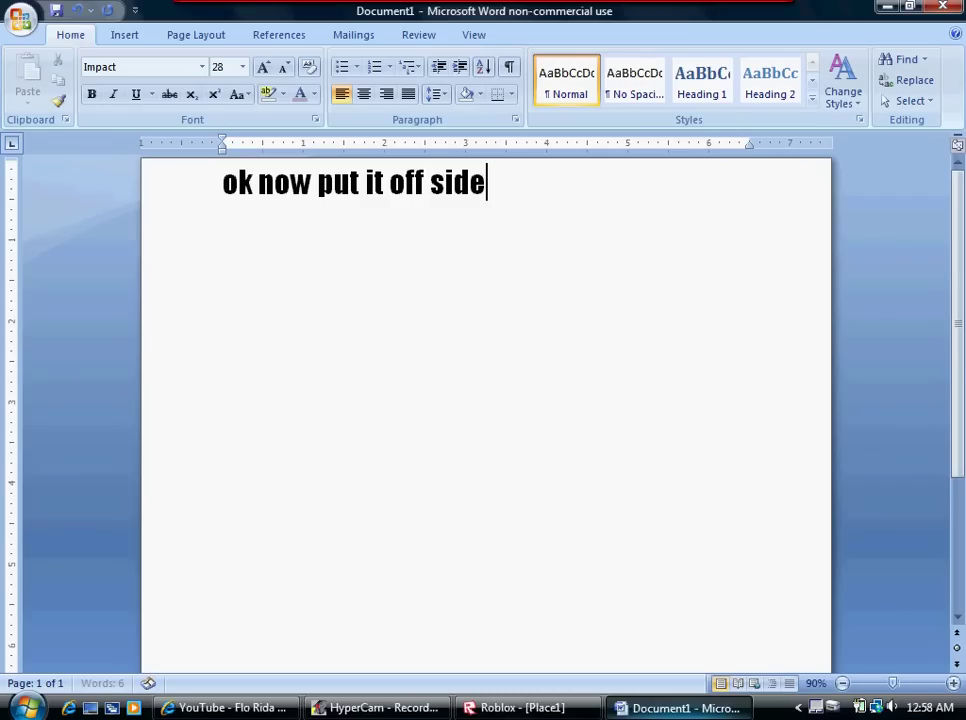
pyautogui.write('ide')
# Switch to Roblox Studio, select the large Base block and slide it to the edge of the baseplate.
pyautogui.hotkey('alt', 'Tab')
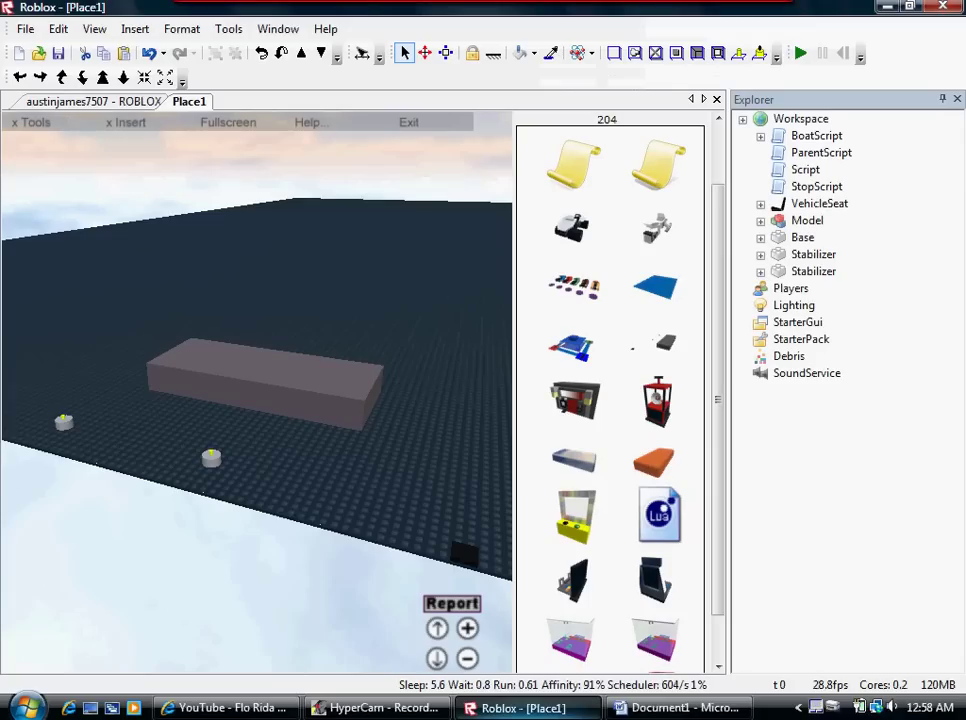
pyautogui.moveTo(431, 470); pyautogui.dragTo(402, 405, button='right')
pyautogui.scroll(3, 413, 446)
pyautogui.scroll(-3, 416, 446)
pyautogui.click(402, 400)
pyautogui.moveTo(403, 392); pyautogui.dragTo(453, 382)
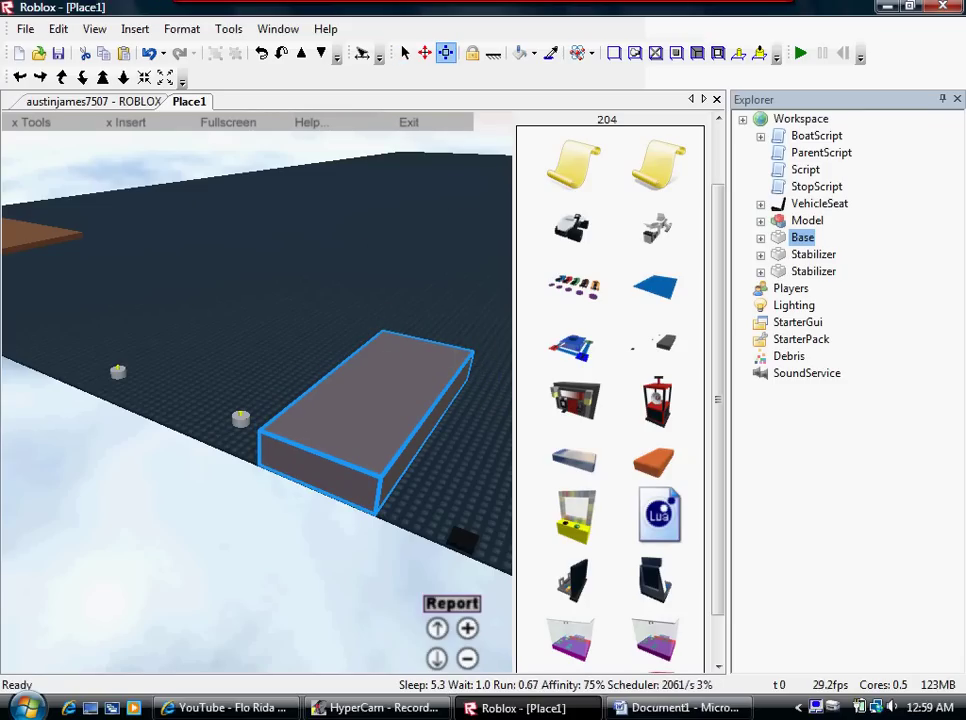
# Move the Base block outward along its length so that it sits beyond the baseplate's edge.
pyautogui.click(446, 52)
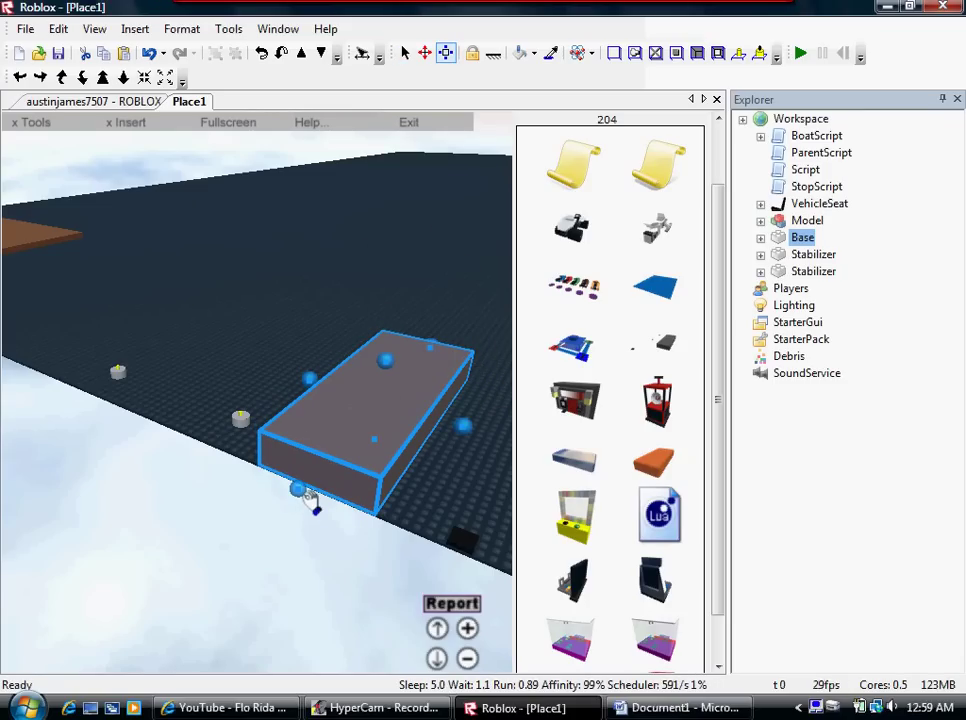
pyautogui.moveTo(308, 492)
pyautogui.mouseDown()
pyautogui.moveTo(274, 537)
pyautogui.moveTo(185, 580)
pyautogui.moveTo(216, 565)
pyautogui.moveTo(290, 483)
pyautogui.mouseUp()
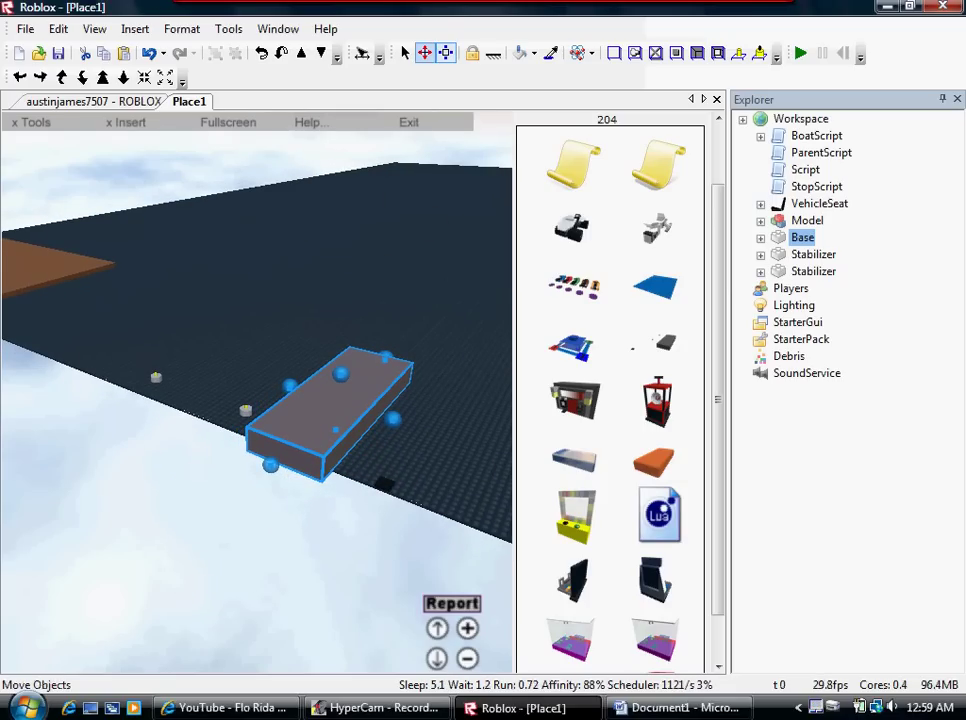
pyautogui.click(425, 53)
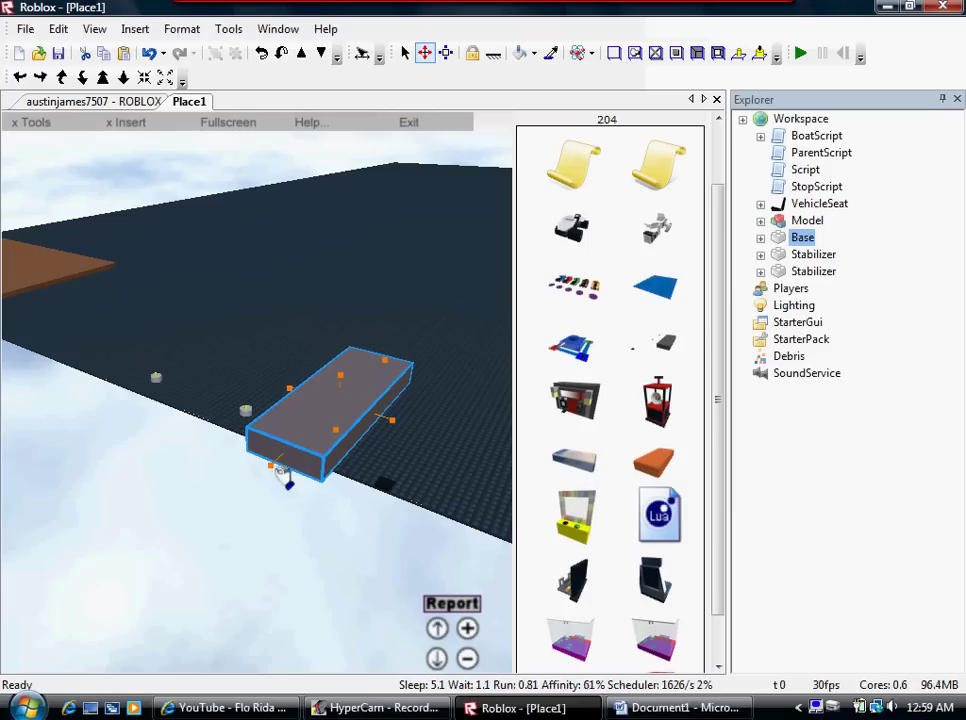
pyautogui.moveTo(280, 470); pyautogui.dragTo(72, 662)
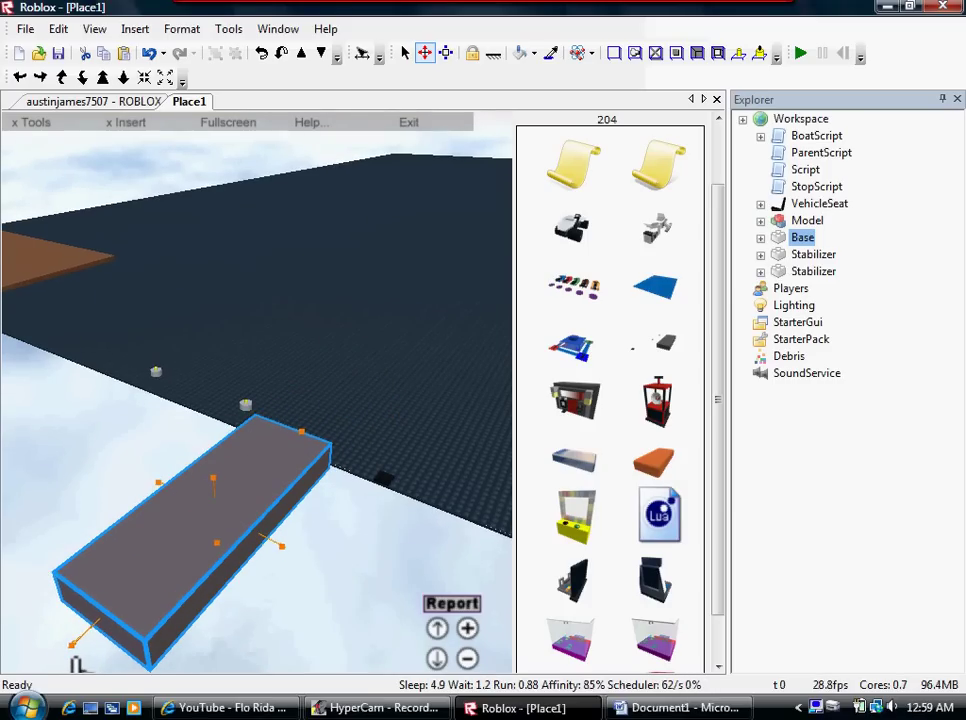
pyautogui.moveTo(267, 591); pyautogui.dragTo(362, 662, button='right')
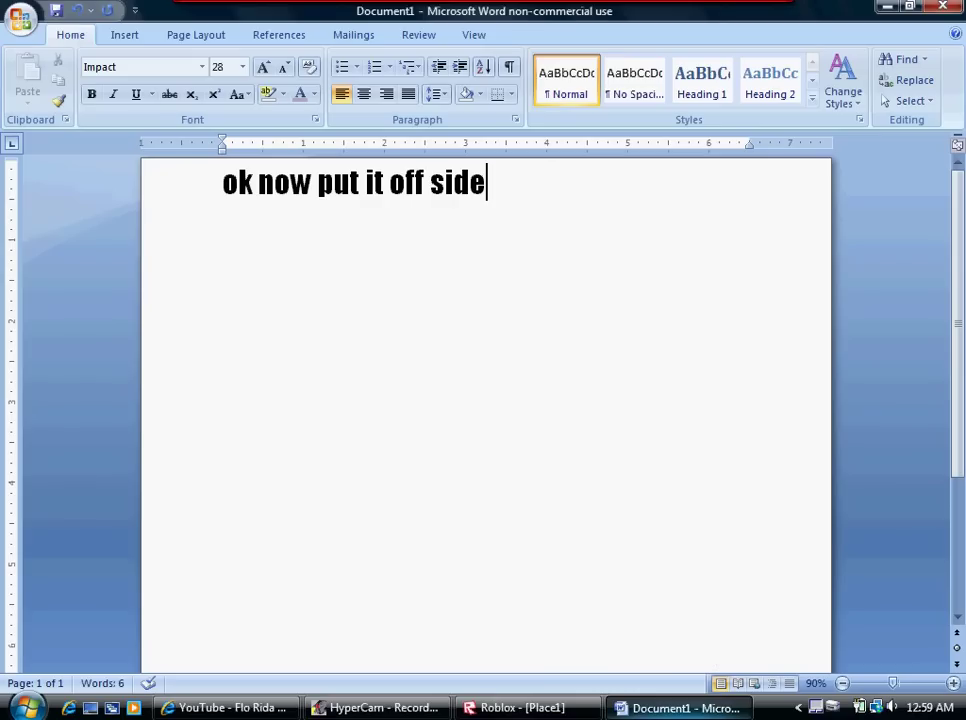
# Switch to Microsoft Word and replace the note with "ok now attach the stabilizers that came with it to bottom".
pyautogui.press('BackSpace')
pyautogui.press('BackSpace')
pyautogui.press('BackSpace')
pyautogui.press('BackSpace')
pyautogui.press('BackSpace')
pyautogui.press('BackSpace')
pyautogui.press('BackSpace')
pyautogui.press('BackSpace')
pyautogui.press('BackSpace')
pyautogui.press('BackSpace')
pyautogui.press('BackSpace')
pyautogui.press('BackSpace')
pyautogui.press('BackSpace')
pyautogui.press('BackSpace')
pyautogui.press('BackSpace')
pyautogui.press('BackSpace')
pyautogui.press('BackSpace')
pyautogui.press('BackSpace')
pyautogui.press('BackSpace')
pyautogui.press('BackSpace')
pyautogui.press('BackSpace')
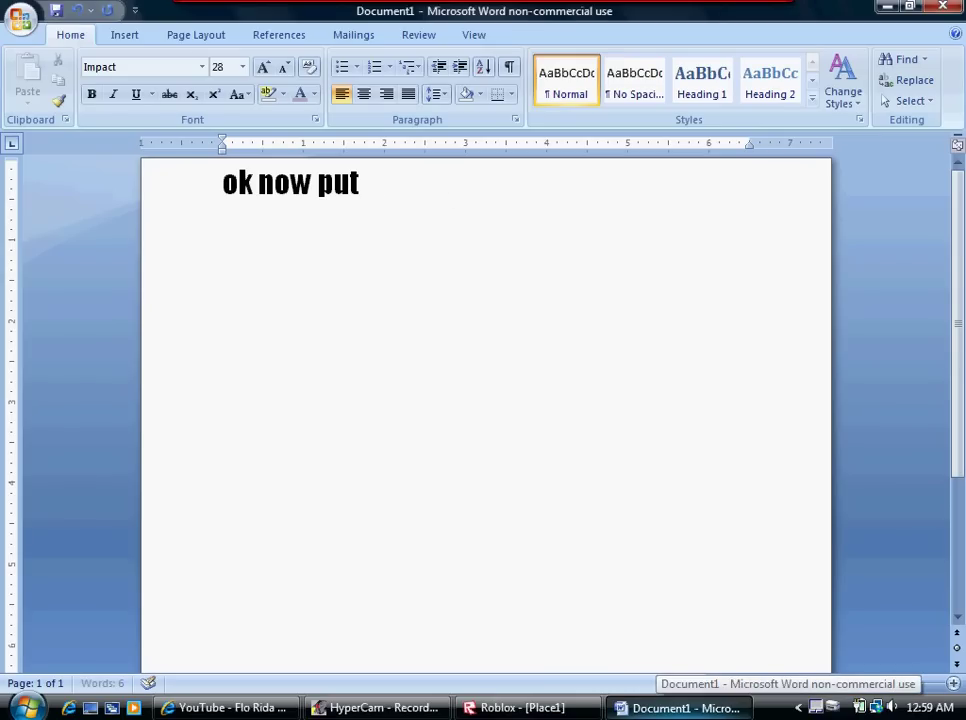
pyautogui.write('io')
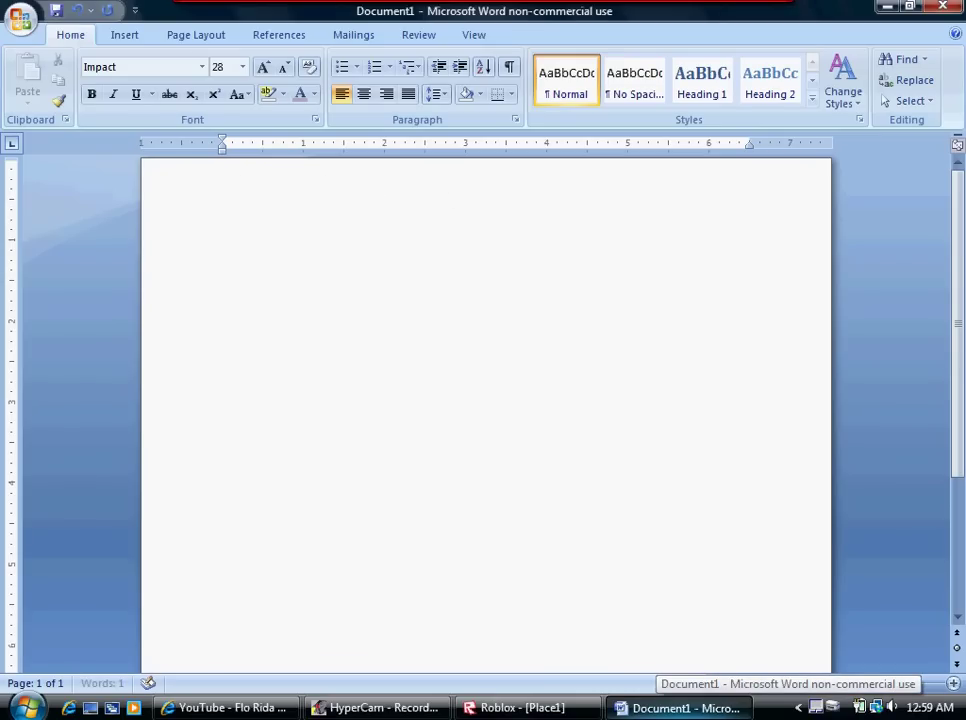
pyautogui.write('ok now attach t')
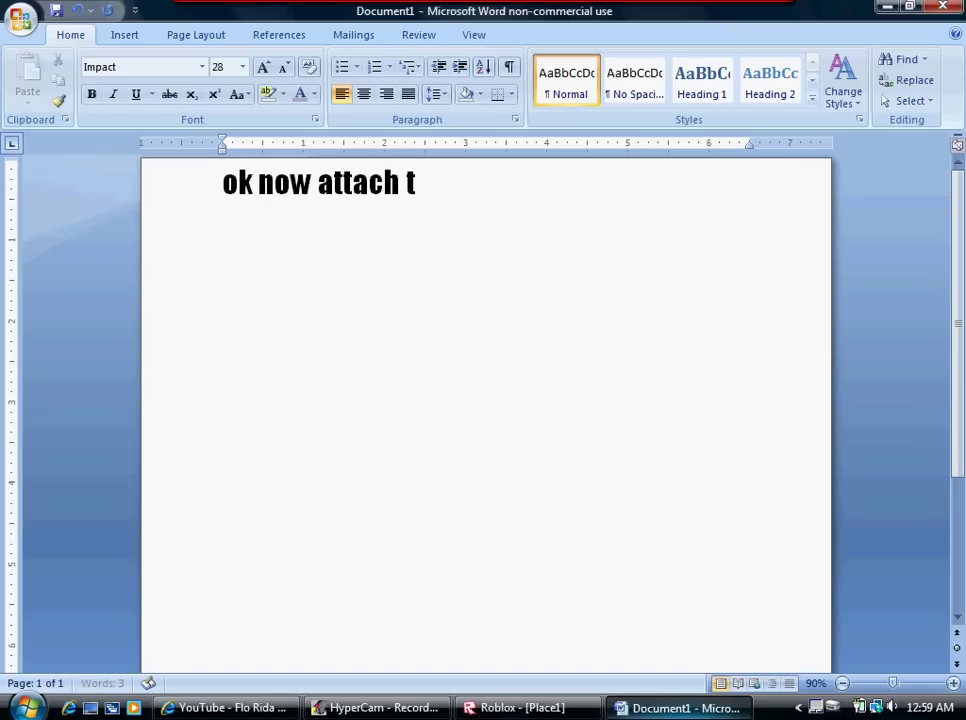
pyautogui.write('he stabilizers that came')
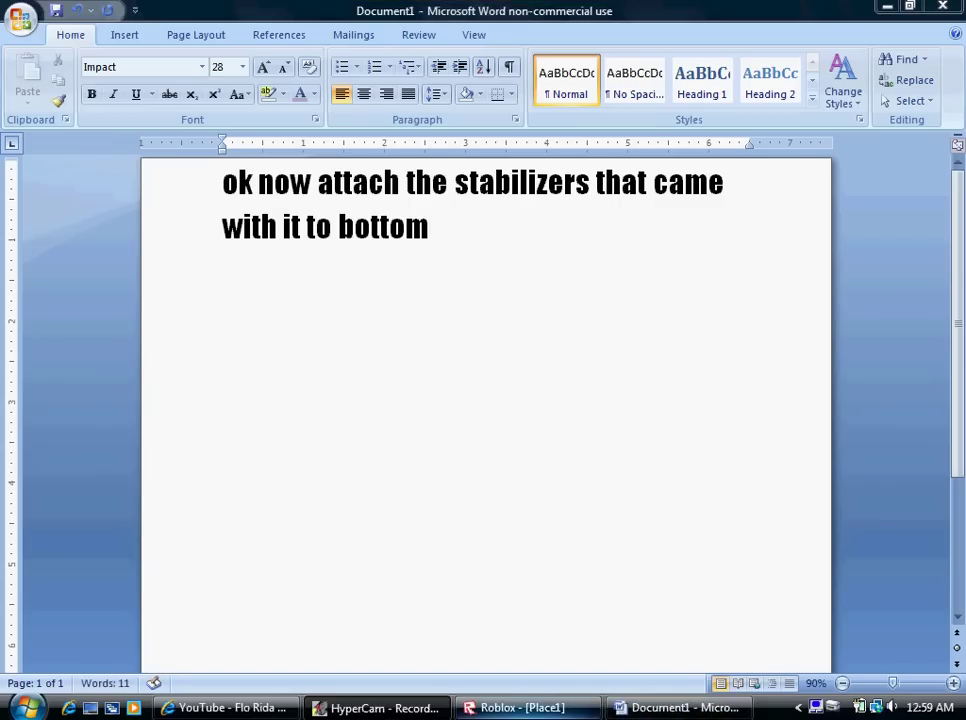
# Switch to Roblox Studio, deselect the Base block and show one of the round stabilizers on the baseplate up close.
pyautogui.click(528, 708)
pyautogui.click(330, 395)
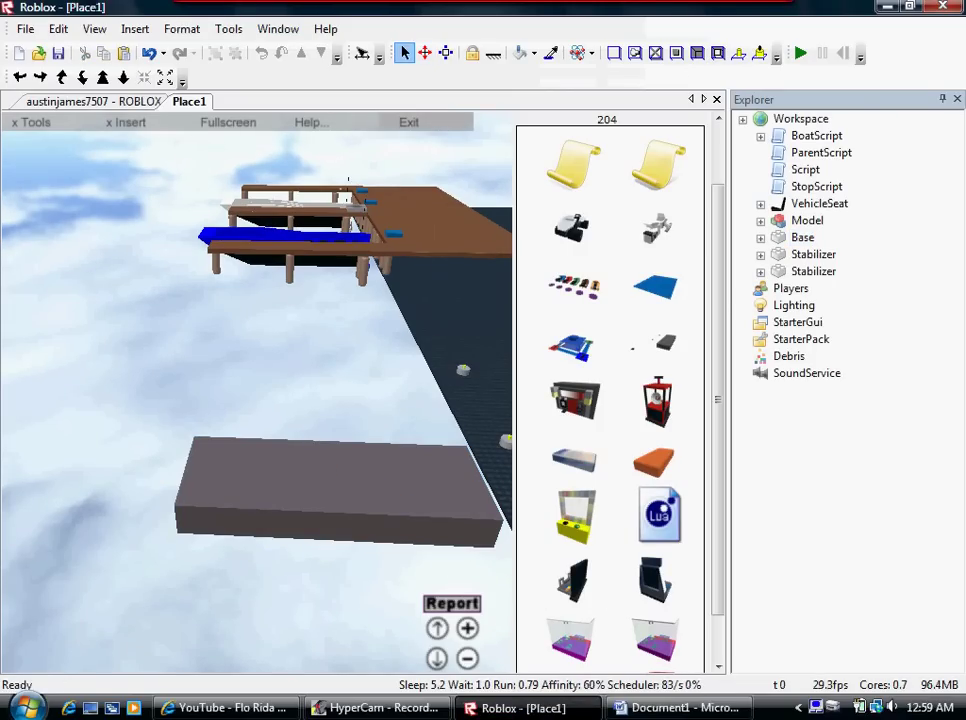
pyautogui.moveTo(456, 288); pyautogui.dragTo(457, 289, button='right')
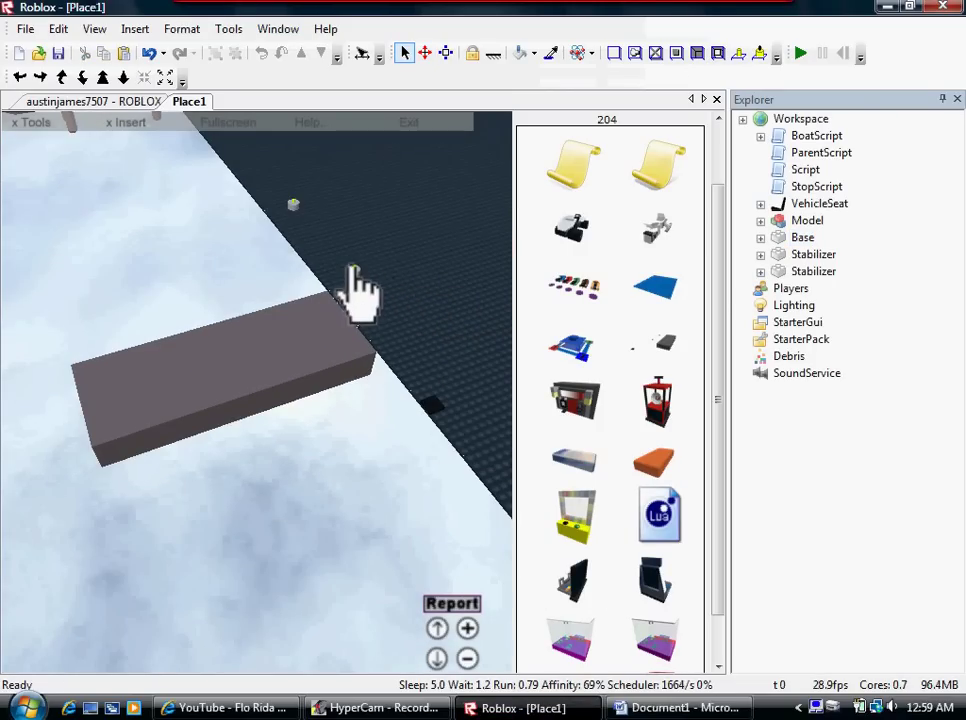
pyautogui.moveTo(353, 268); pyautogui.dragTo(313, 228, button='right')
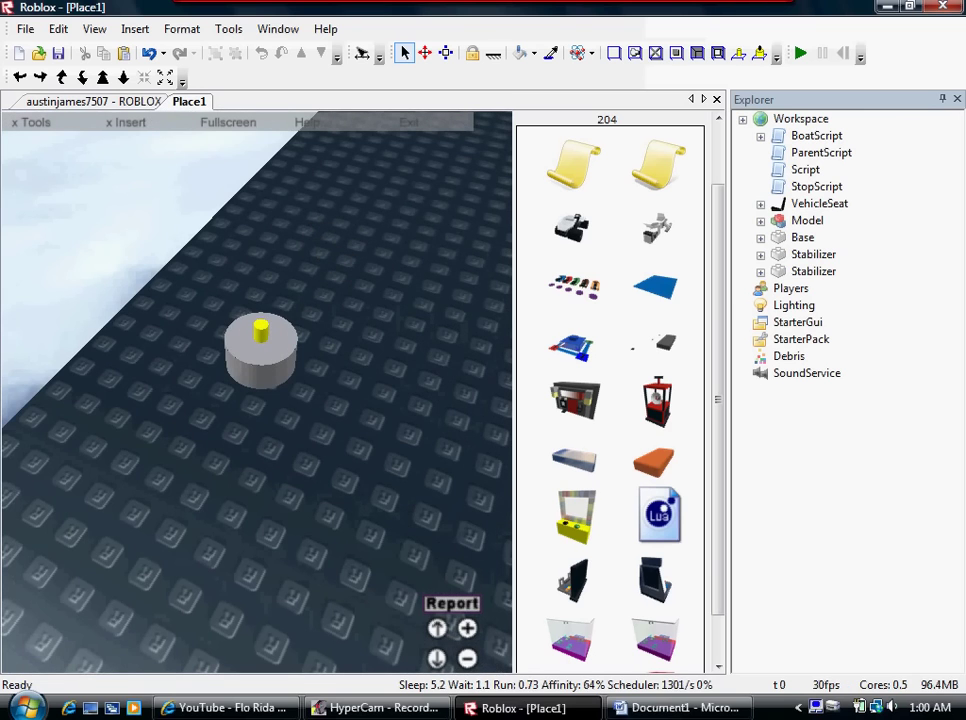
# Switch to Microsoft Word and replace the whole stabilizer note with "these things".
pyautogui.click(655, 708)
pyautogui.moveTo(432, 230); pyautogui.dragTo(85, 200)
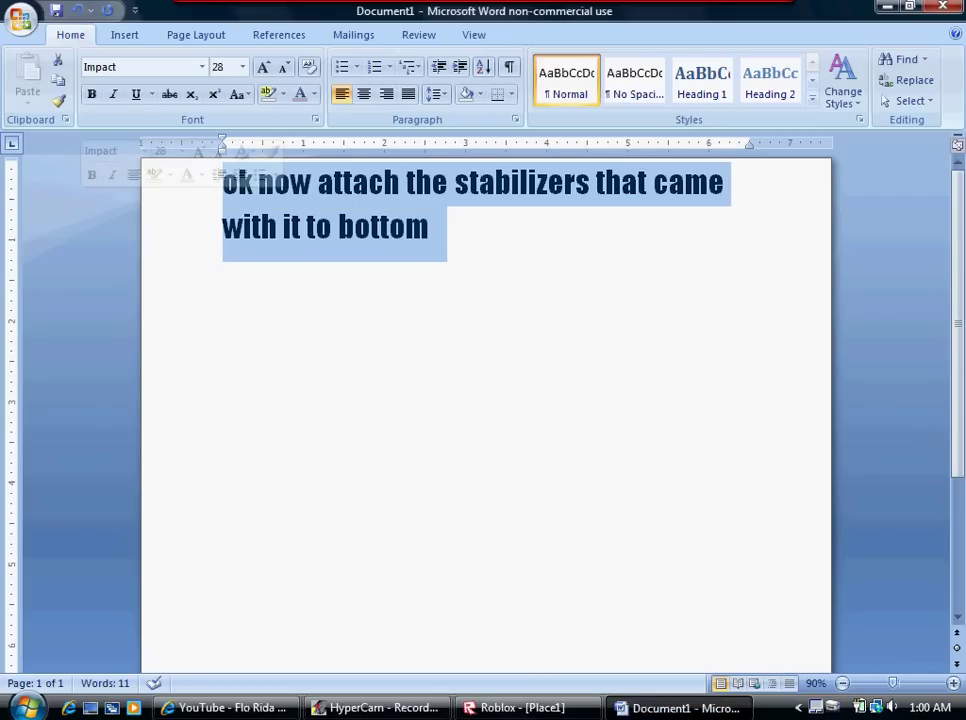
pyautogui.write('these things')
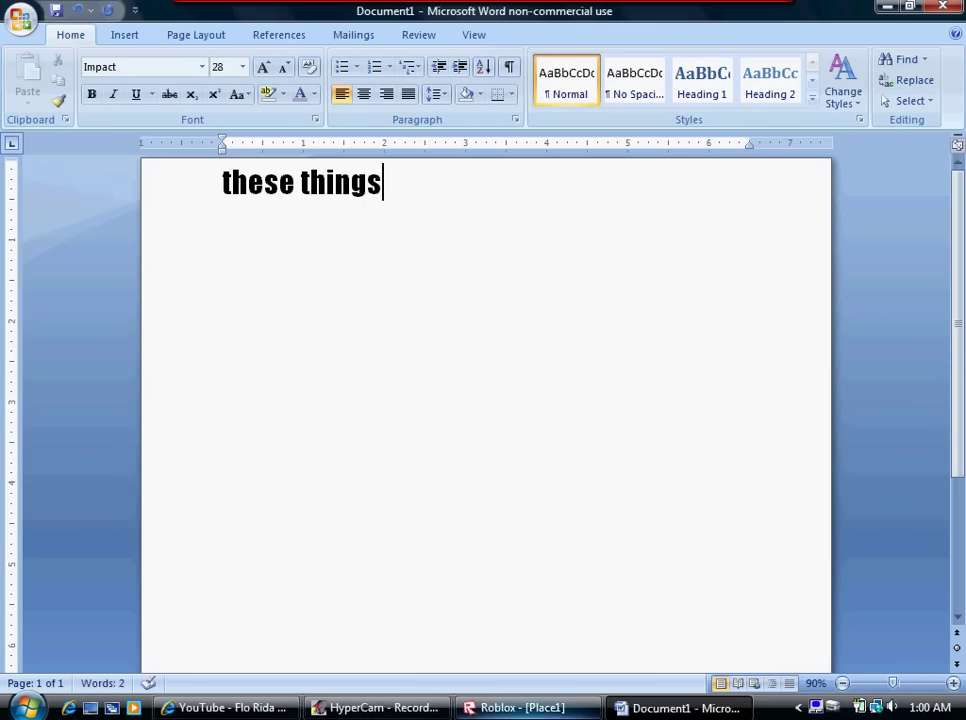
# Switch to Roblox Studio and move the first stabilizer from the baseplate onto the underside of the Base block.
pyautogui.click(523, 708)
pyautogui.moveTo(390, 478); pyautogui.dragTo(390, 479, button='right')
pyautogui.scroll(-5, 390, 479)
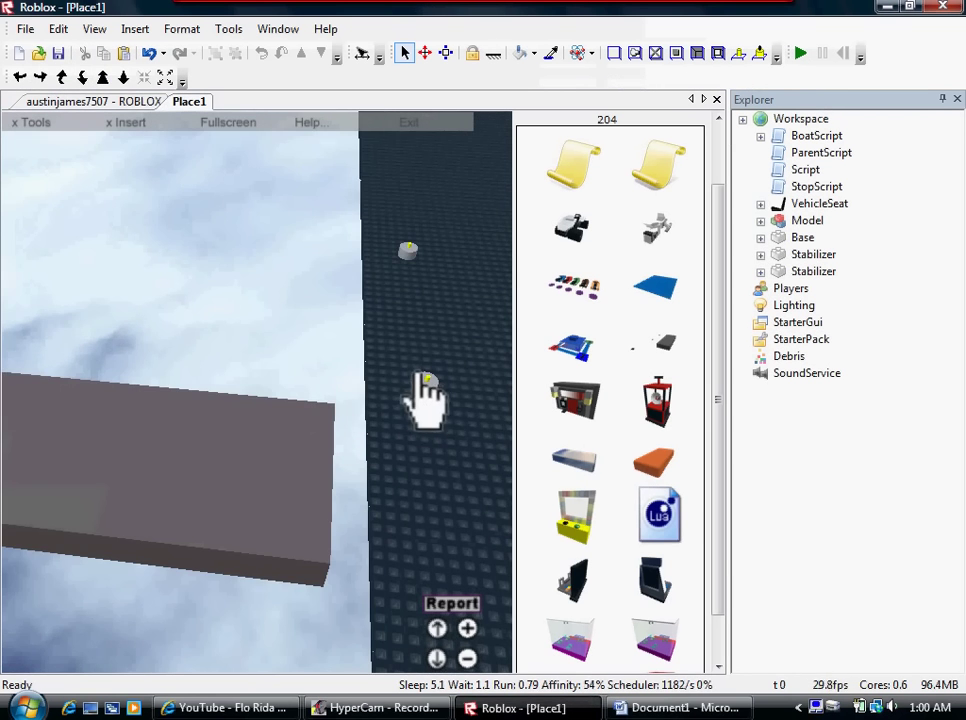
pyautogui.moveTo(386, 435); pyautogui.dragTo(388, 425, button='right')
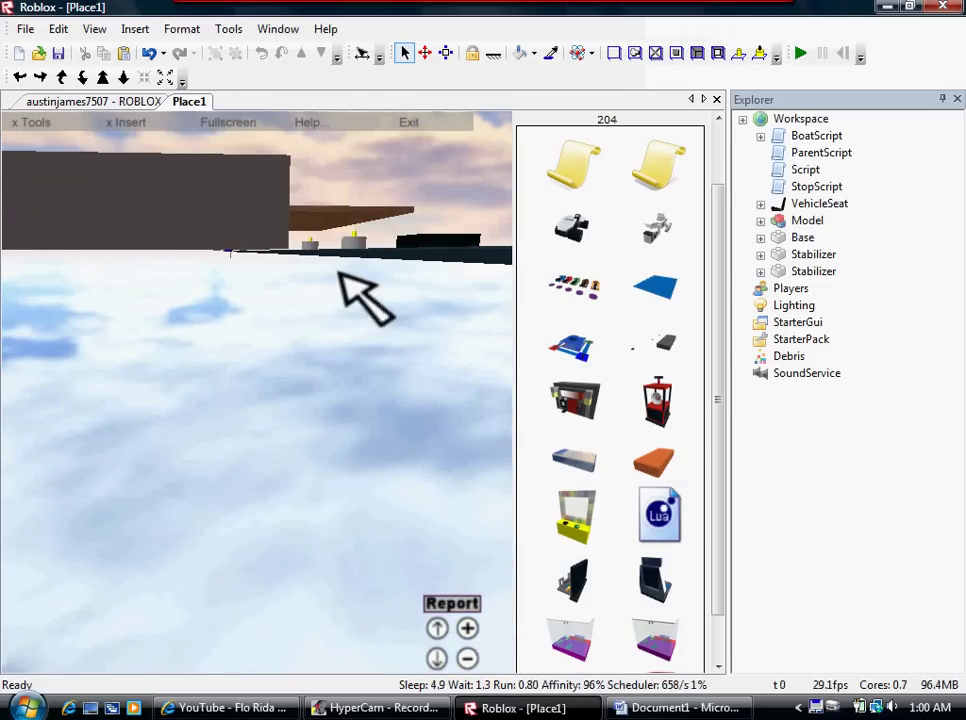
pyautogui.click(352, 240)
pyautogui.scroll(4, 352, 241)
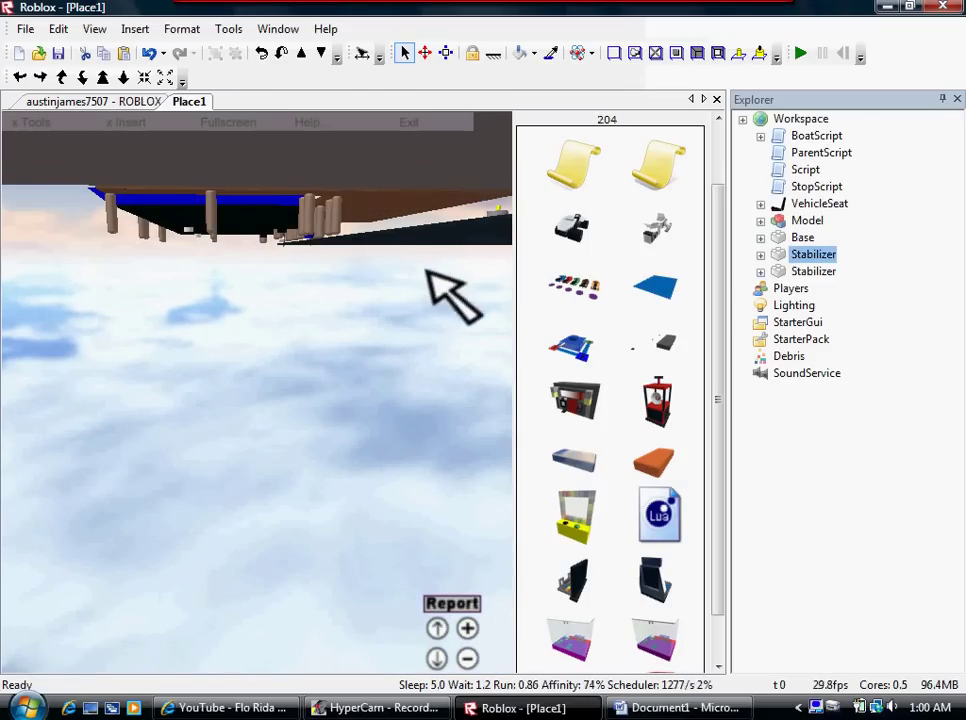
pyautogui.moveTo(427, 269); pyautogui.dragTo(423, 267, button='right')
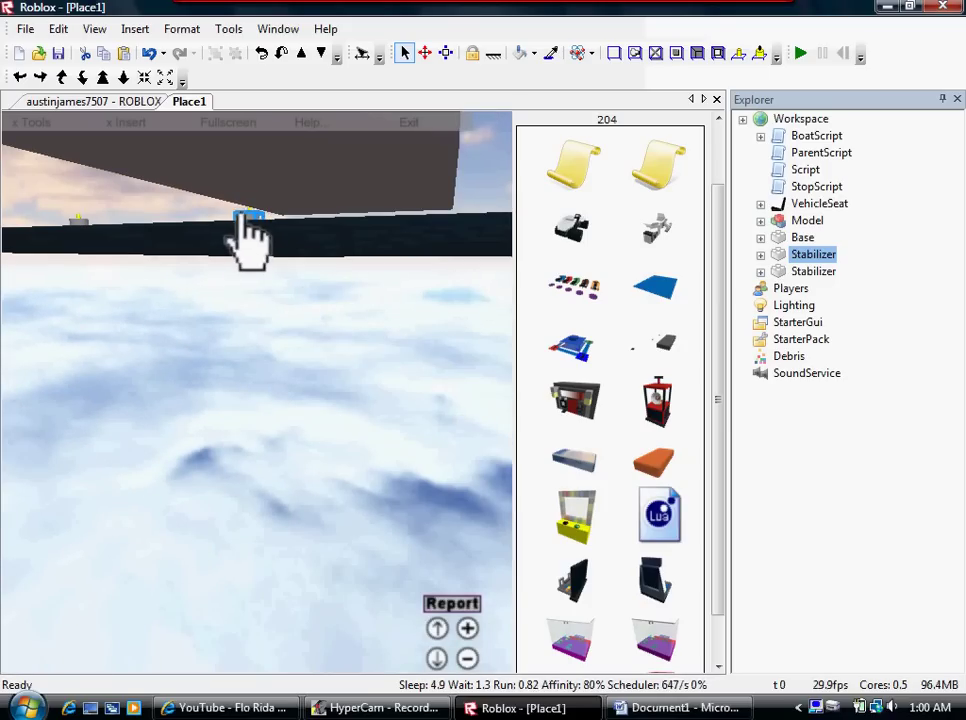
pyautogui.moveTo(250, 215); pyautogui.dragTo(356, 222)
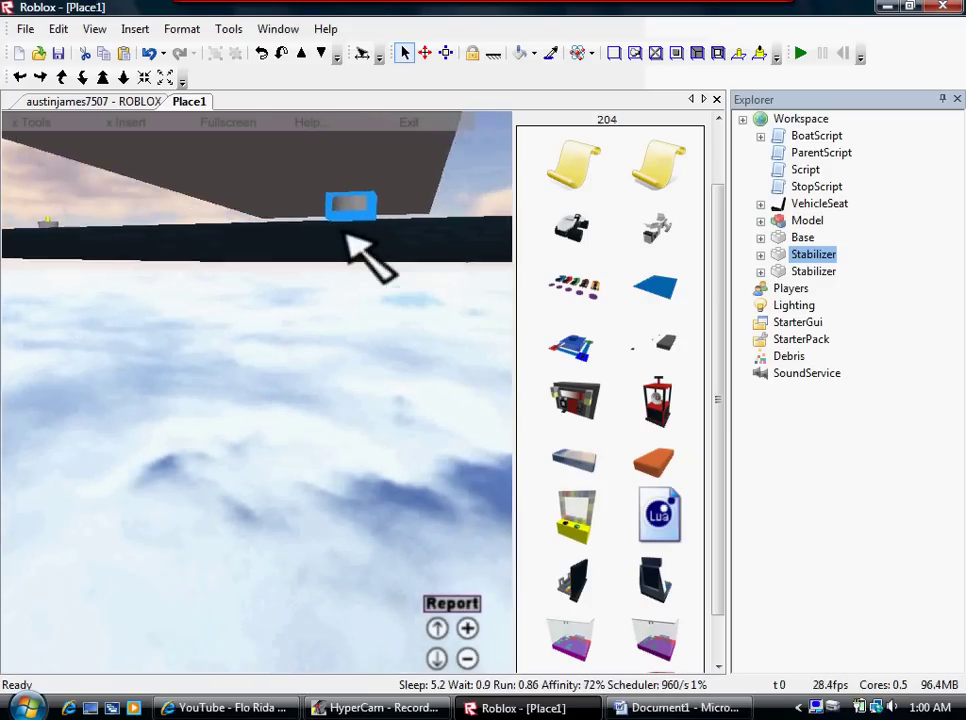
# Shift the first stabilizer sideways to center it across the Base block's underside near one end, and deselect it.
pyautogui.moveTo(362, 254); pyautogui.dragTo(272, 375, button='right')
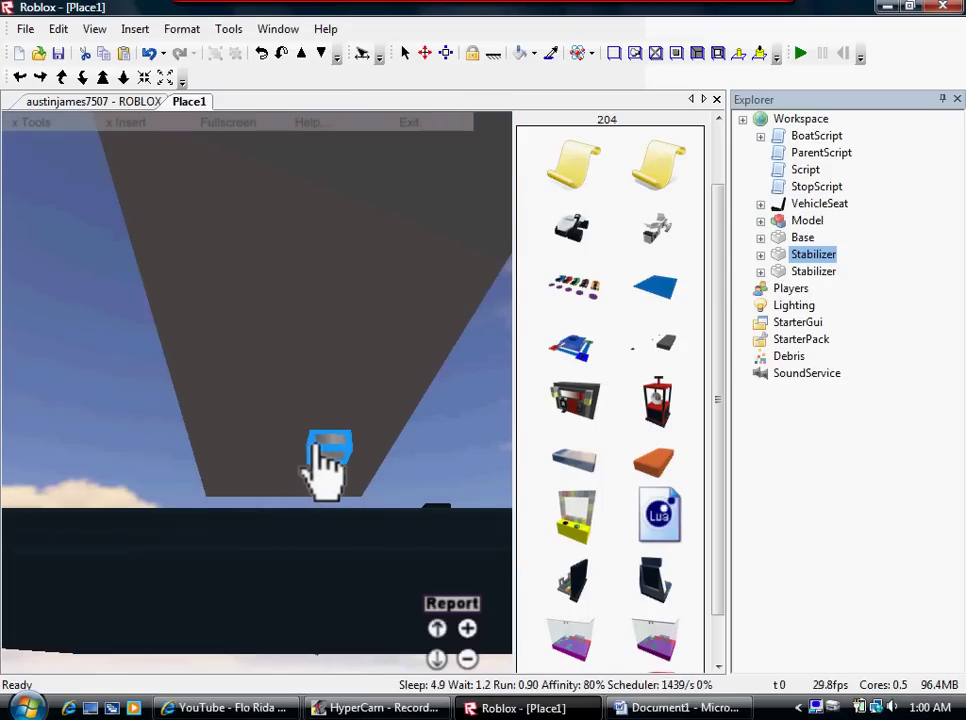
pyautogui.moveTo(313, 455); pyautogui.dragTo(300, 457)
pyautogui.moveTo(423, 442); pyautogui.dragTo(485, 459, button='right')
pyautogui.click(470, 442)
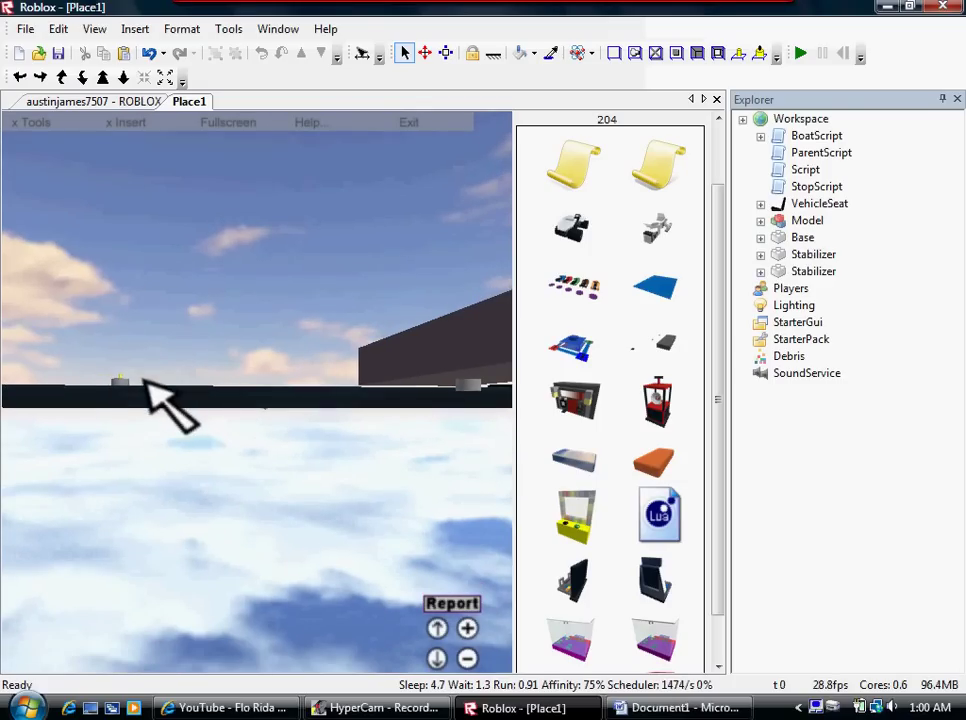
# Move the second stabilizer from the baseplate onto the Base block's underside, in line with the first one, and deselect it.
pyautogui.press('d')
pyautogui.moveTo(121, 380); pyautogui.dragTo(257, 358)
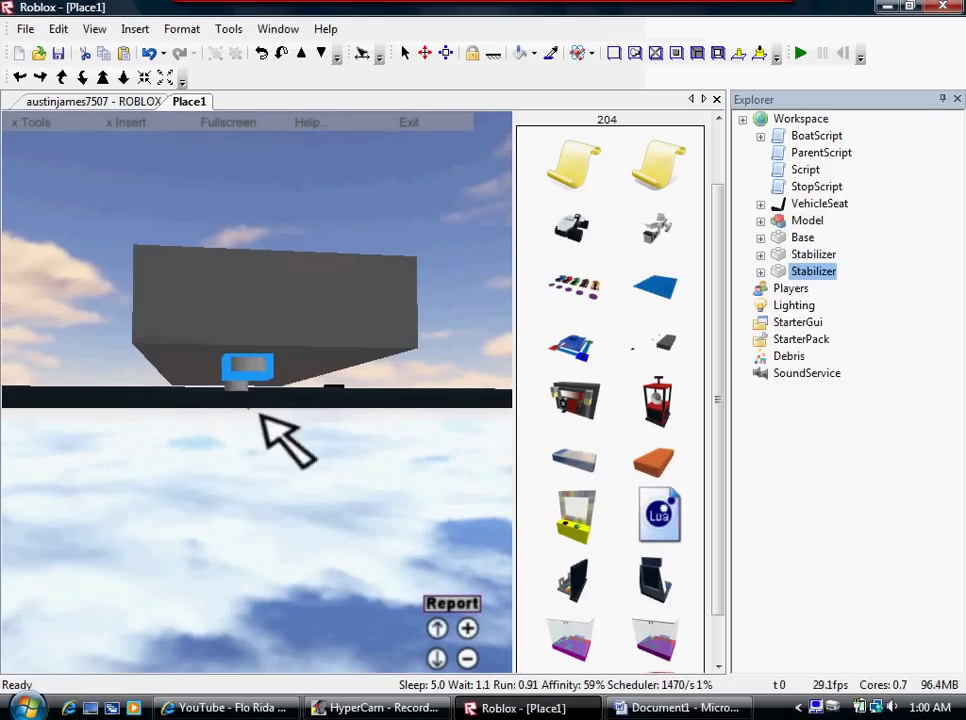
pyautogui.moveTo(261, 412); pyautogui.dragTo(280, 399, button='right')
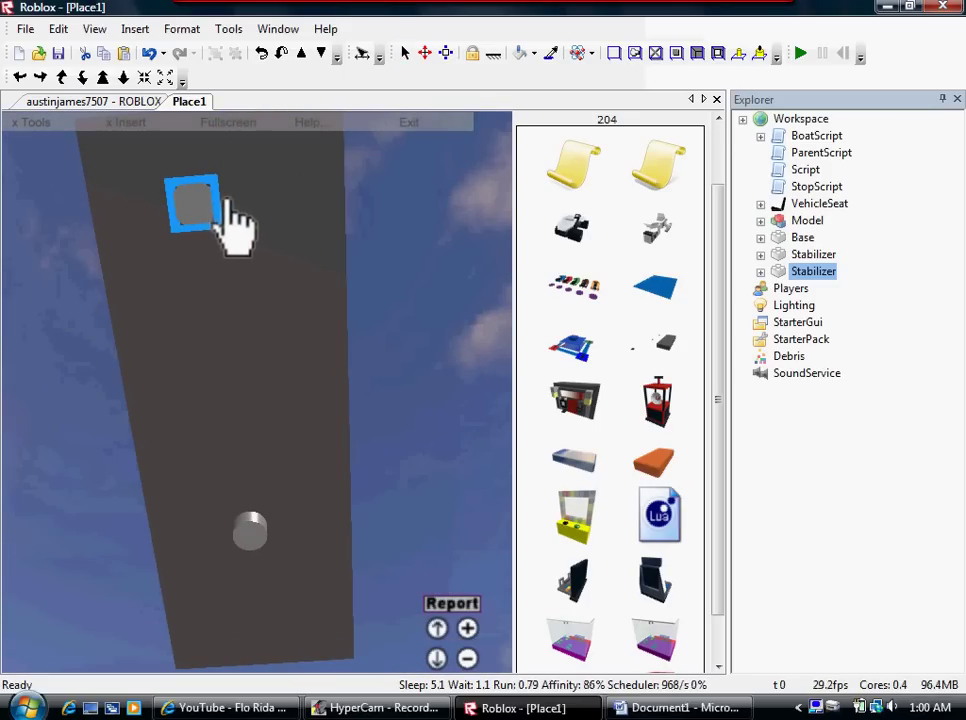
pyautogui.moveTo(214, 210); pyautogui.dragTo(255, 198)
pyautogui.moveTo(453, 345); pyautogui.dragTo(345, 250, button='right')
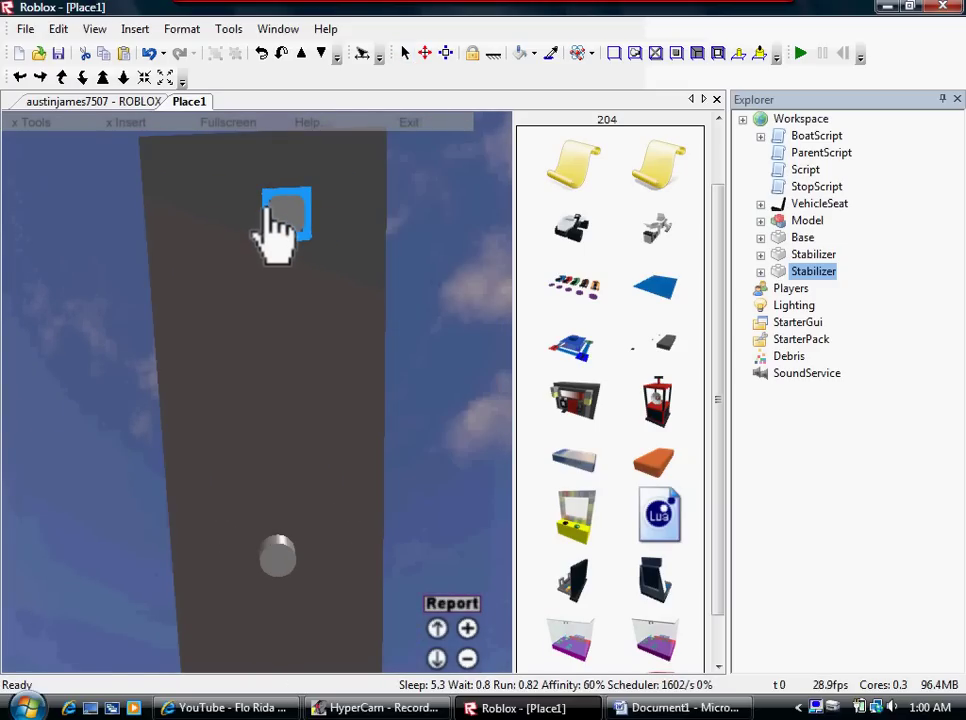
pyautogui.moveTo(260, 230)
pyautogui.mouseDown()
pyautogui.moveTo(278, 438)
pyautogui.moveTo(264, 238)
pyautogui.mouseUp()
pyautogui.click(431, 399)
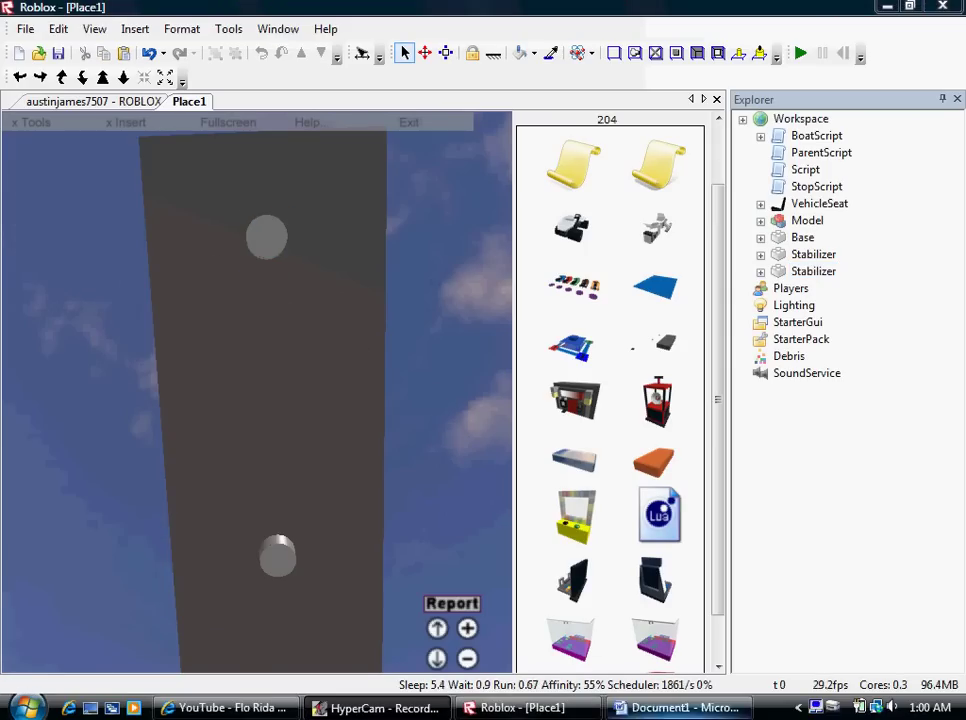
# Switch to Microsoft Word and replace the note with "ok now u can decorate if you want but im not so next you add a seat".
pyautogui.click(677, 708)
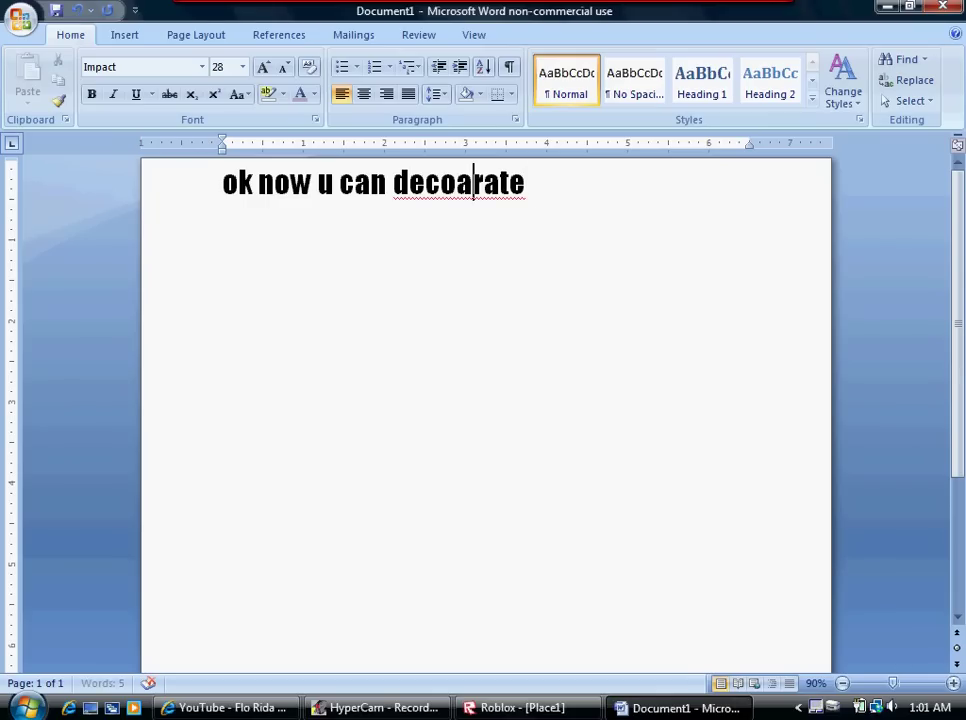
pyautogui.rightClick(520, 186)
pyautogui.click(580, 213)
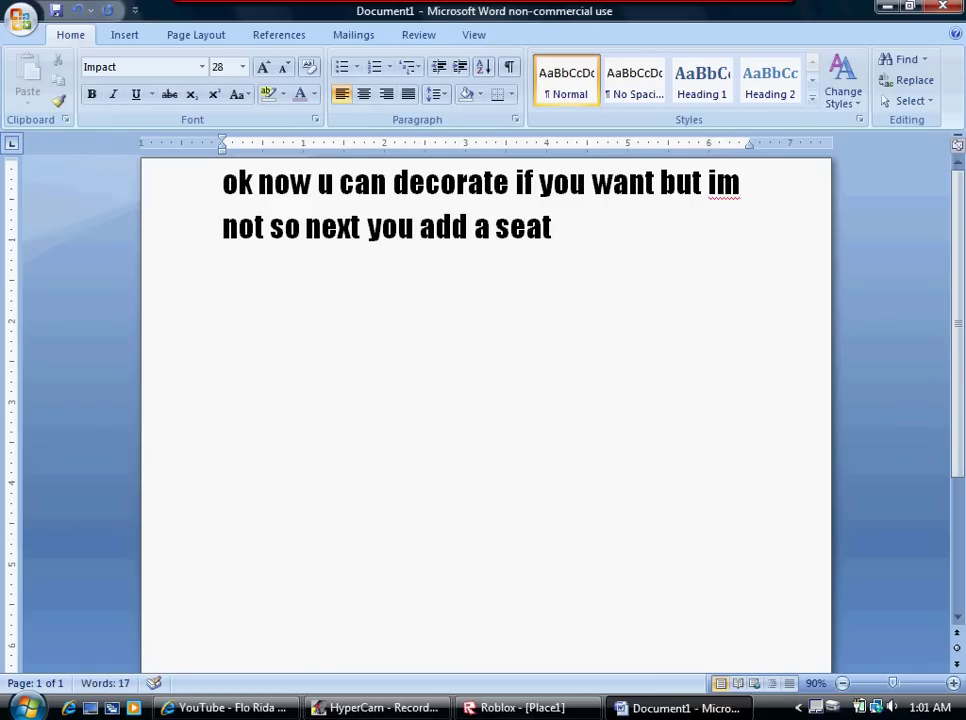
# Switch to Roblox Studio and move the VehicleSeat from the baseplate onto the top of the Base block, near its middle.
pyautogui.click(527, 708)
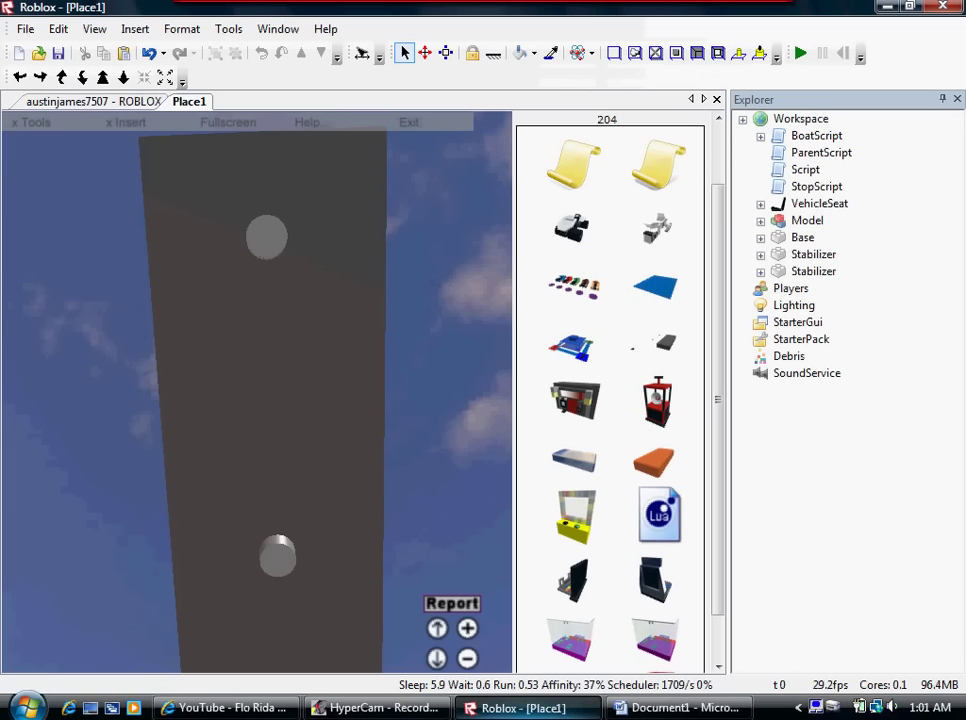
pyautogui.moveTo(458, 497); pyautogui.dragTo(458, 497, button='right')
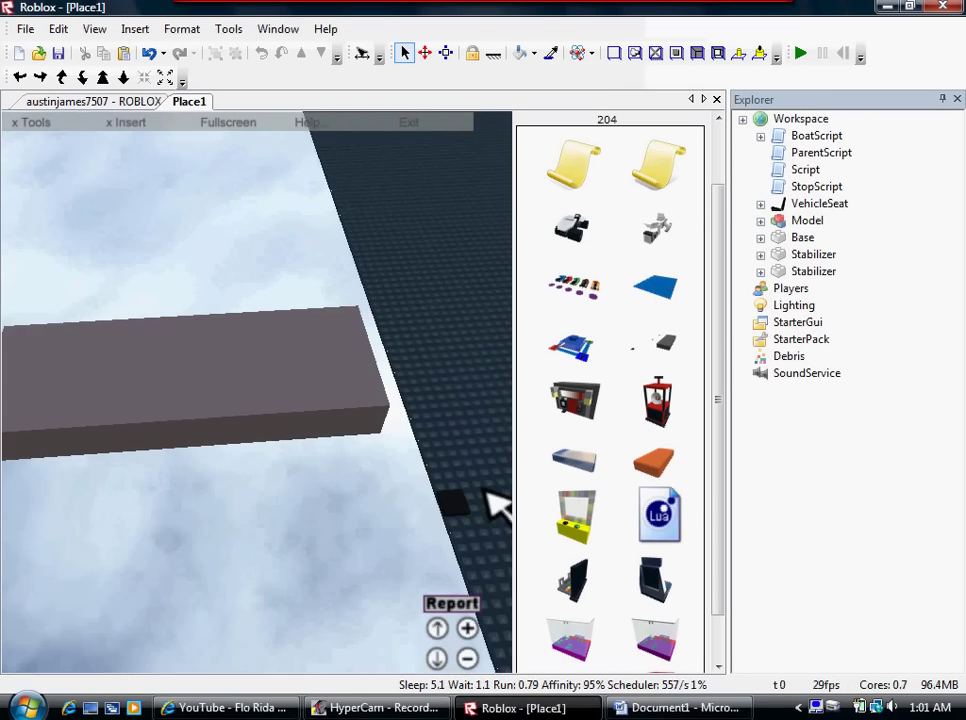
pyautogui.click(458, 498)
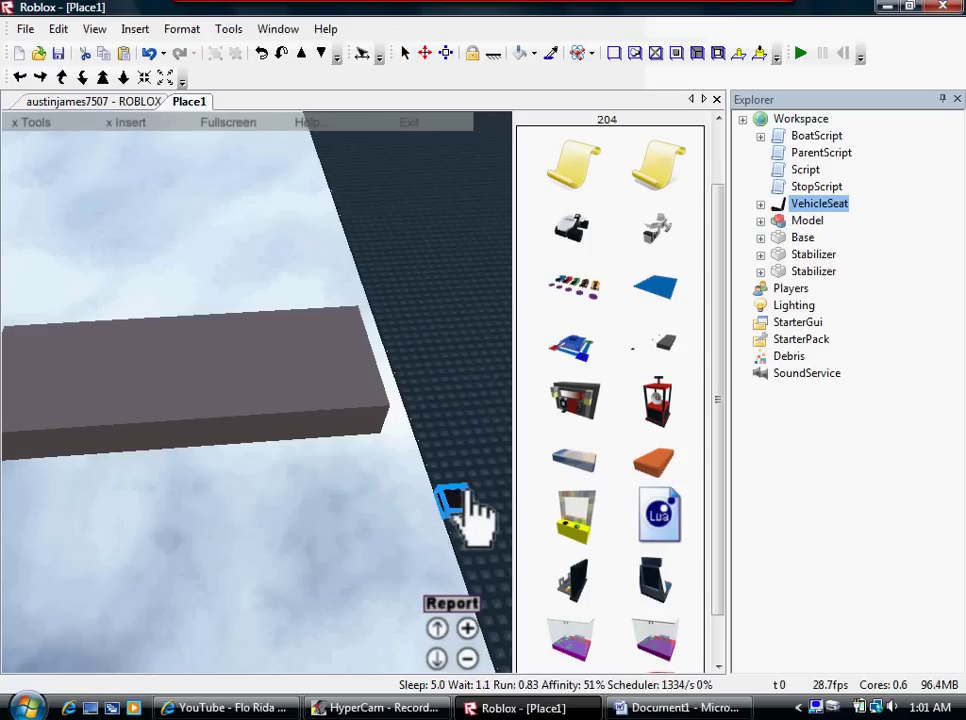
pyautogui.moveTo(468, 499); pyautogui.dragTo(376, 360)
pyautogui.moveTo(407, 425); pyautogui.dragTo(407, 430, button='right')
pyautogui.click(407, 430)
pyautogui.moveTo(489, 388); pyautogui.dragTo(496, 395, button='right')
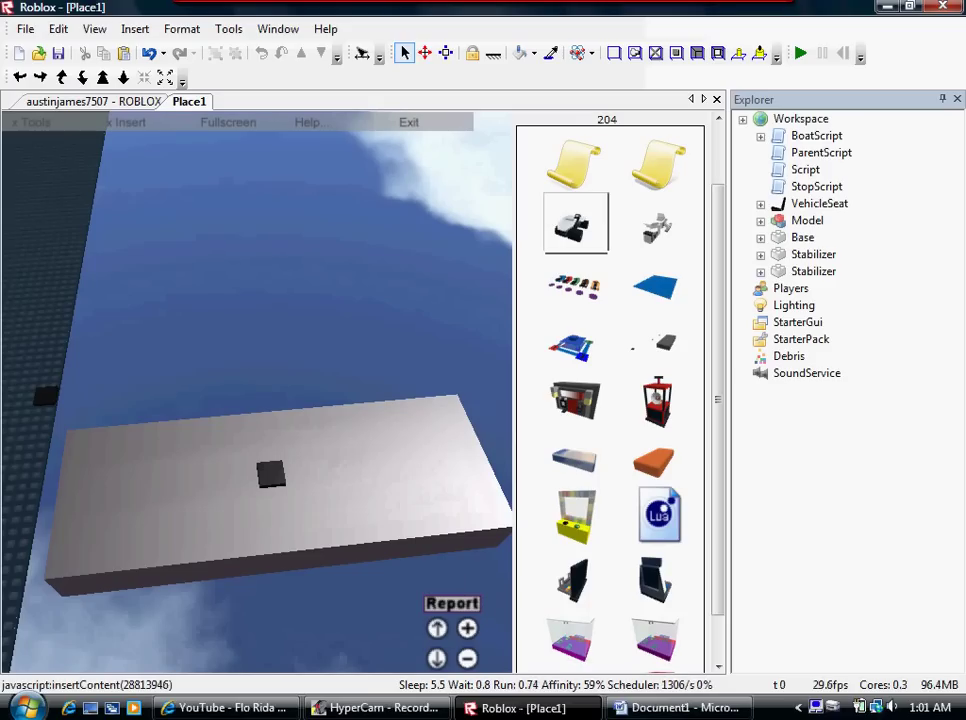
pyautogui.scroll(-4, 319, 399)
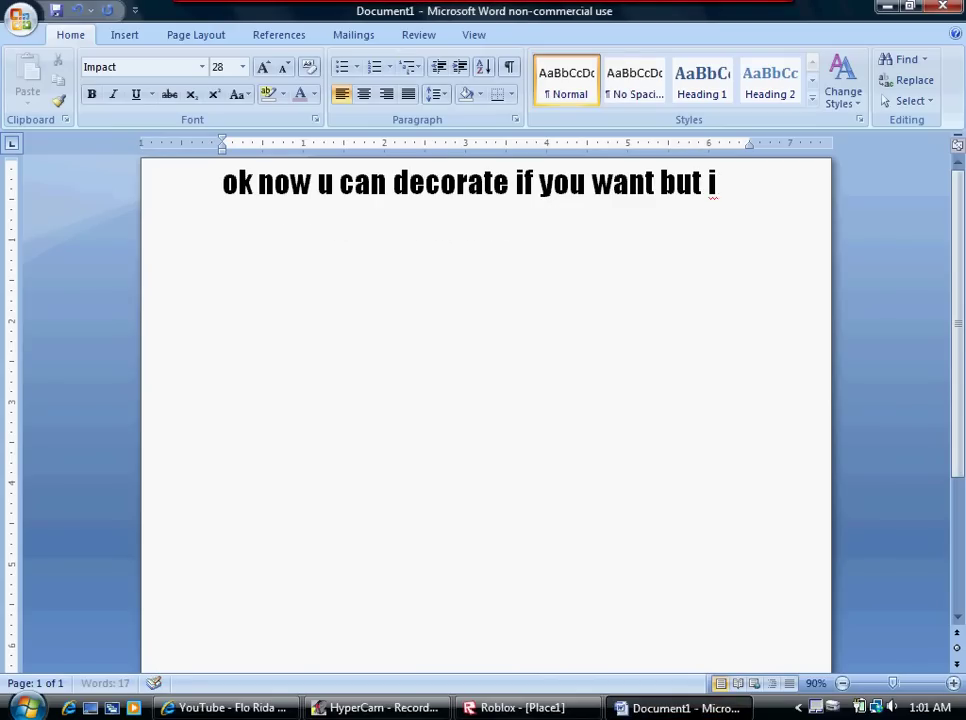
# Replace the whole decorating and seat note in Microsoft Word with "now group".
pyautogui.press('BackSpace')
pyautogui.press('BackSpace')
pyautogui.press('BackSpace')
pyautogui.press('BackSpace')
pyautogui.press('BackSpace')
pyautogui.press('BackSpace')
pyautogui.press('BackSpace')
pyautogui.press('BackSpace')
pyautogui.press('BackSpace')
pyautogui.press('BackSpace')
pyautogui.press('BackSpace')
pyautogui.press('BackSpace')
pyautogui.press('BackSpace')
pyautogui.press('BackSpace')
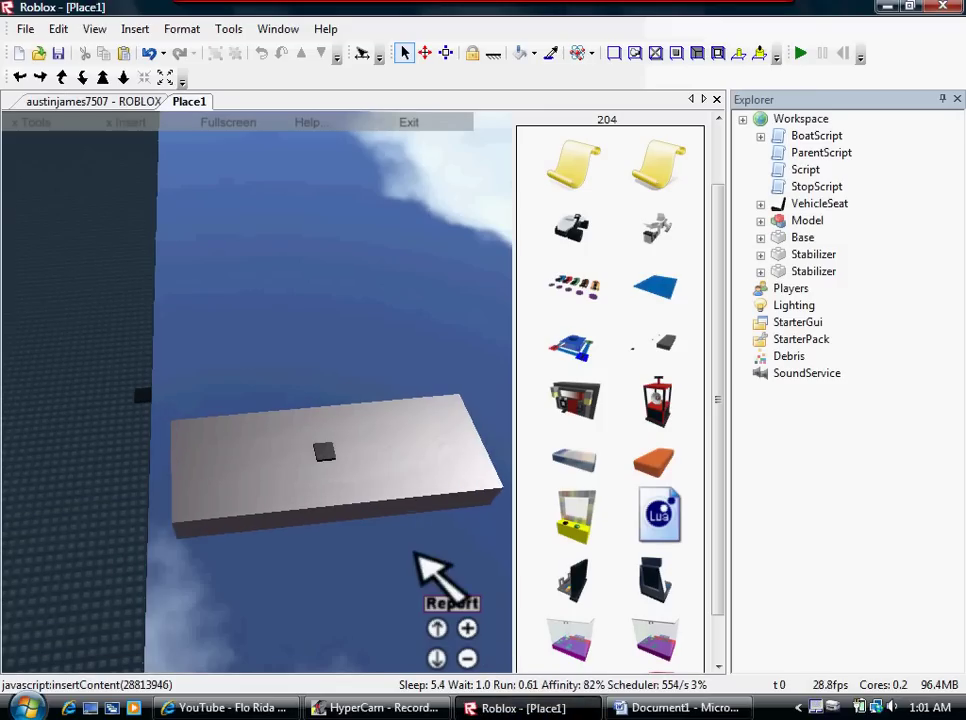
# Switch to Roblox Studio, remove the separate Model from the workspace and group the boat's scripts, VehicleSeat, Base and stabilizers together.
pyautogui.press('d')
pyautogui.press('a')
pyautogui.press('a')
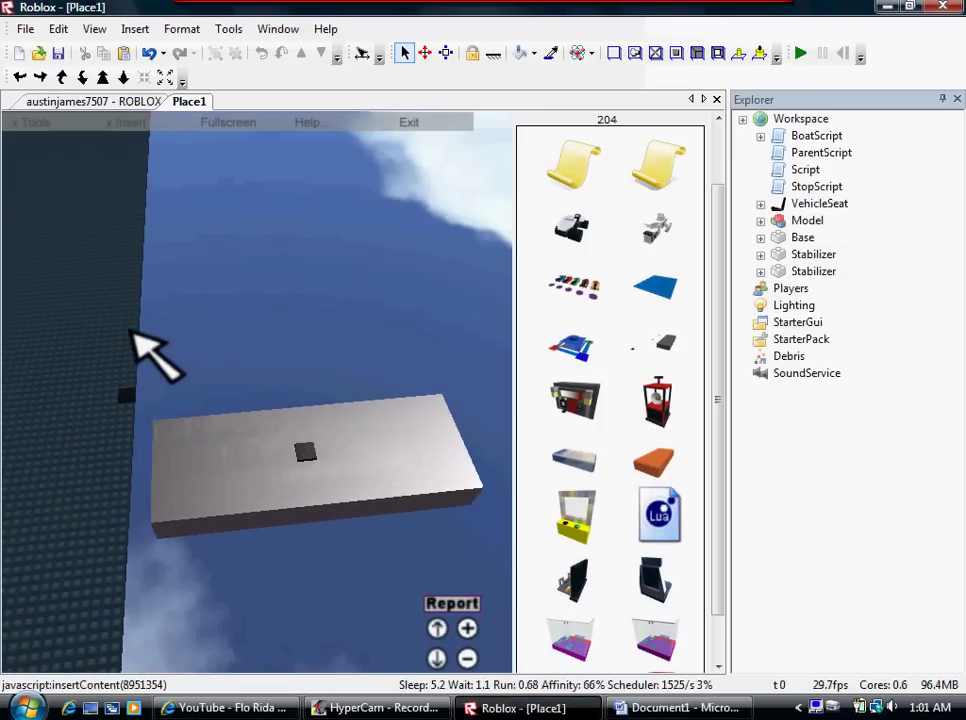
pyautogui.moveTo(208, 356); pyautogui.dragTo(453, 525)
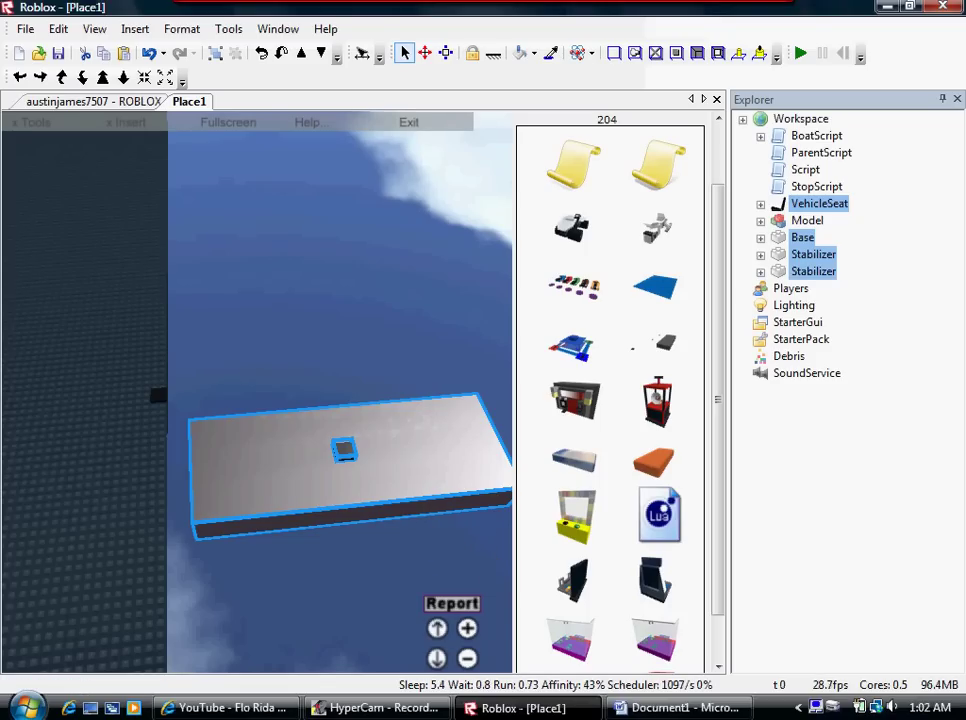
pyautogui.click(850, 460)
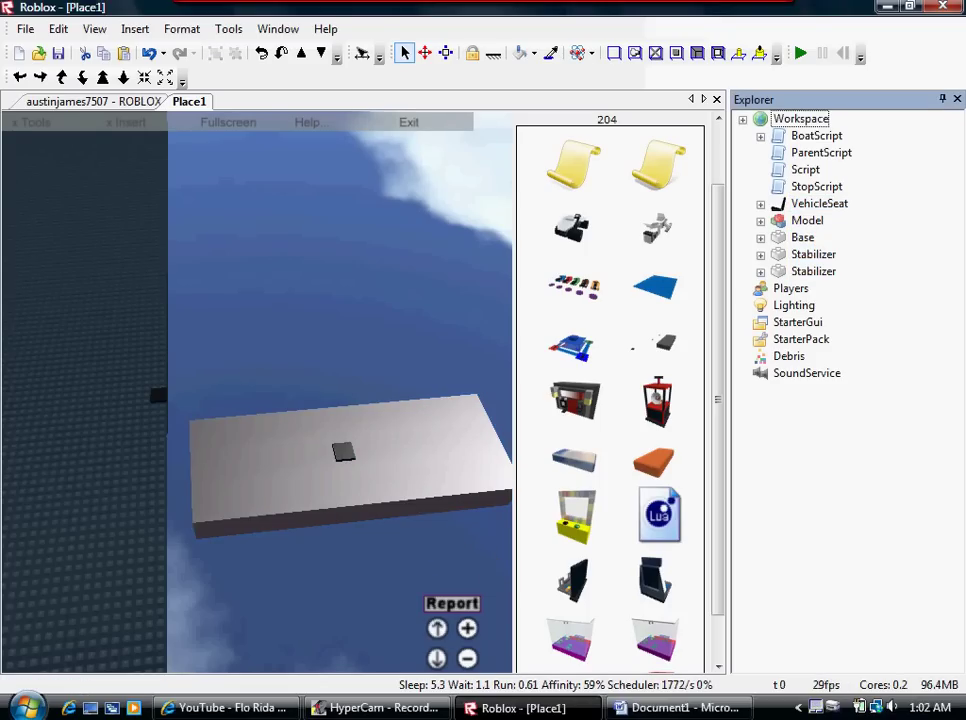
pyautogui.rightClick(777, 220)
pyautogui.click(815, 228)
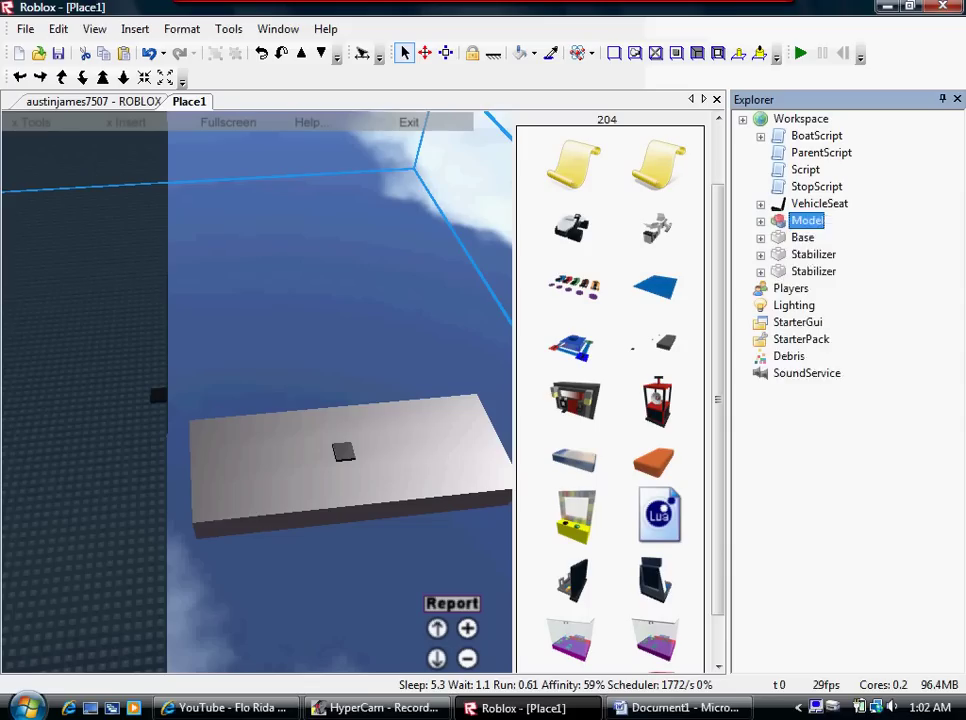
pyautogui.moveTo(862, 236); pyautogui.dragTo(756, 134)
pyautogui.rightClick(798, 176)
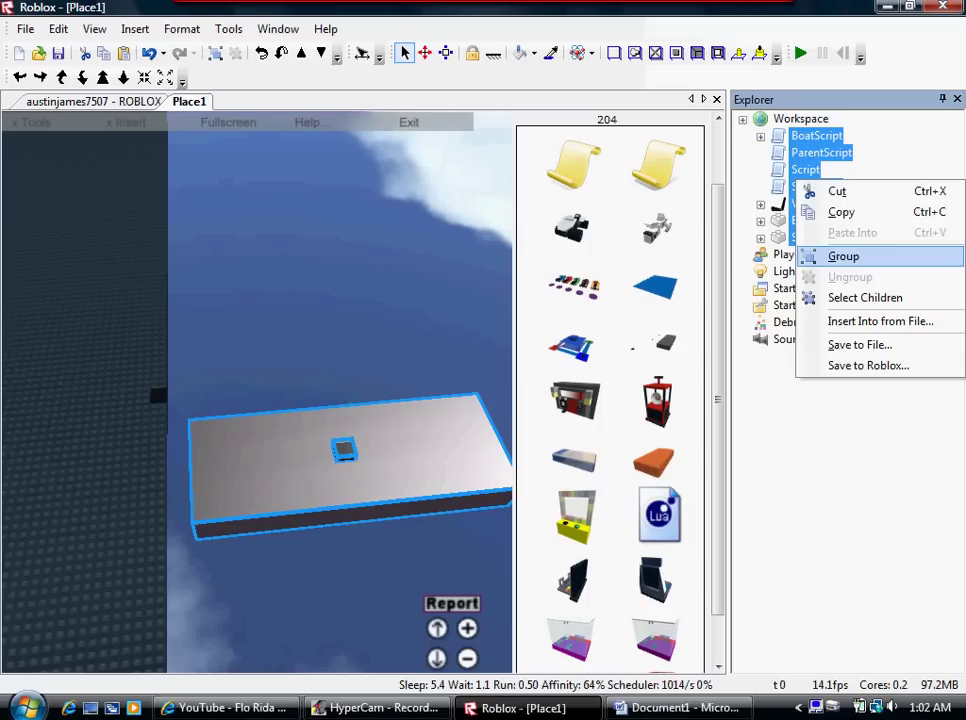
pyautogui.click(843, 256)
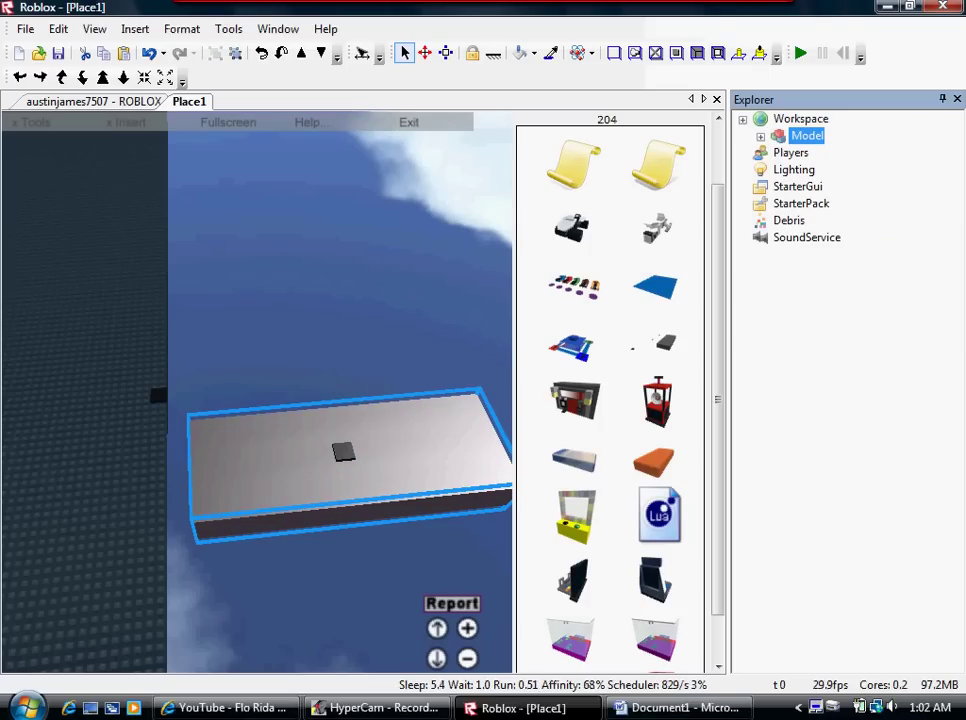
# Switch to Microsoft Word and replace the grouping note with "ok now to try it out".
pyautogui.click(680, 707)
pyautogui.hotkey('ctrl', 'a')
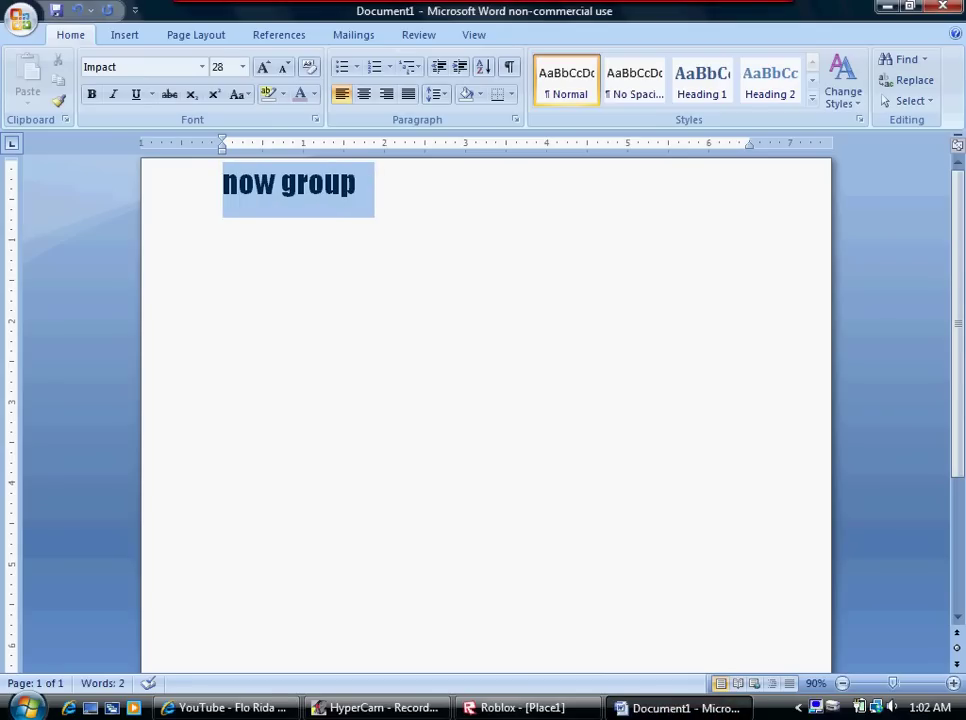
pyautogui.write('ok')
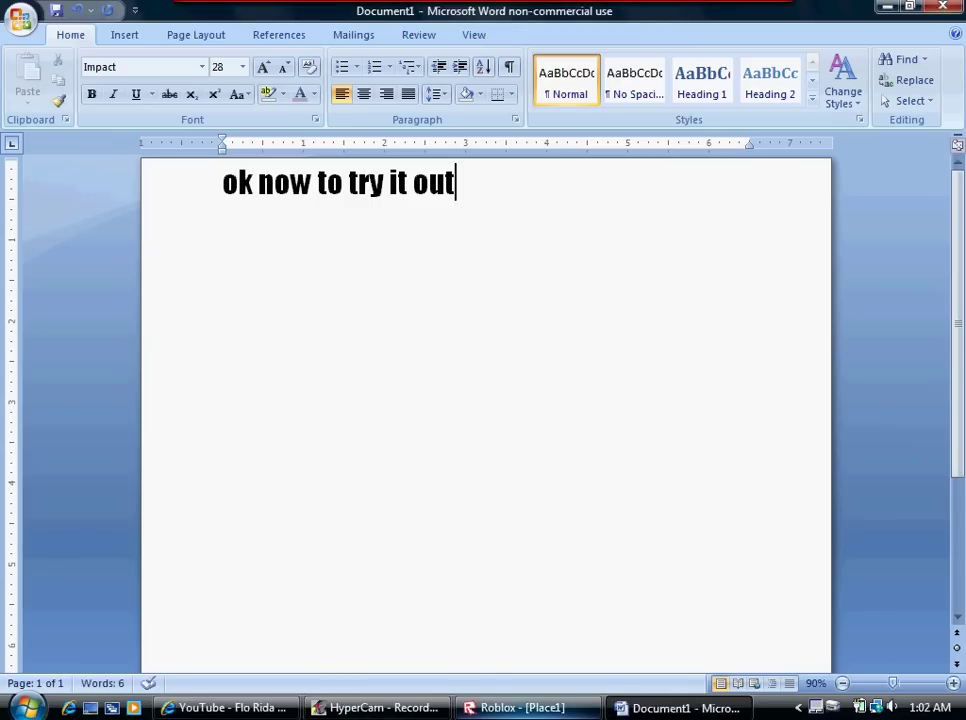
# Switch to Roblox Studio and look through the Bricks and Terrain model categories for a spawn location.
pyautogui.click(515, 707)
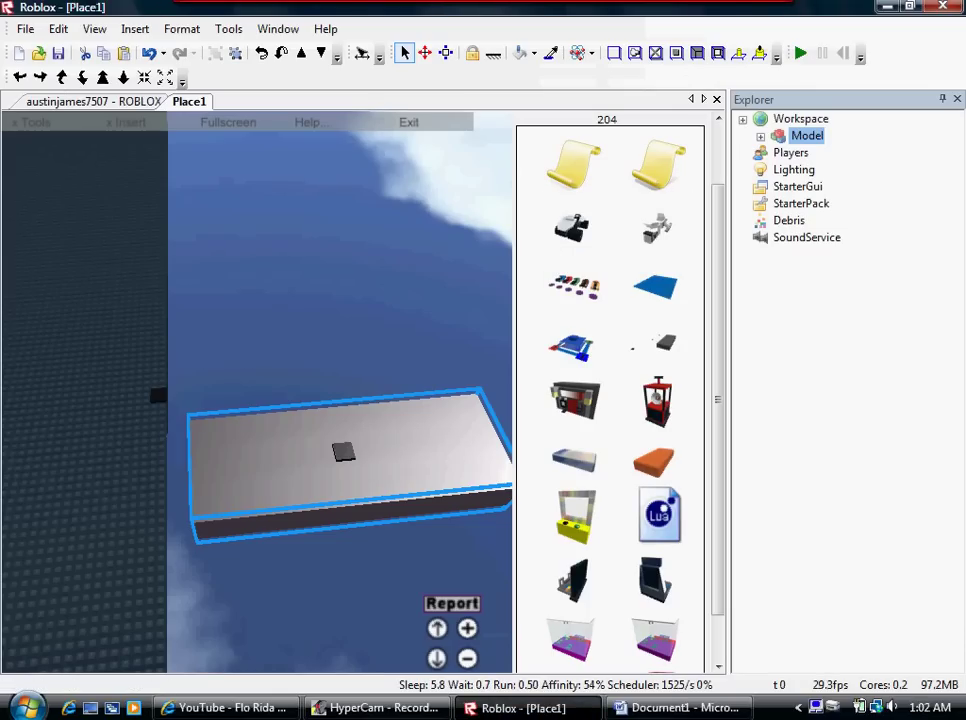
pyautogui.moveTo(718, 340); pyautogui.dragTo(718, 280)
pyautogui.click(690, 133)
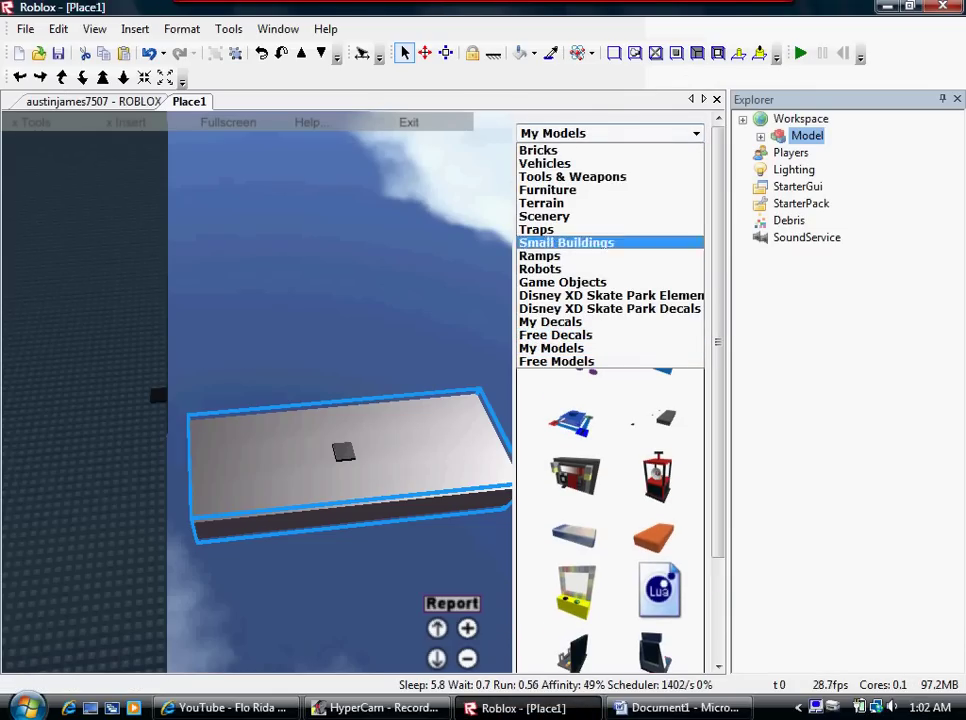
pyautogui.click(540, 151)
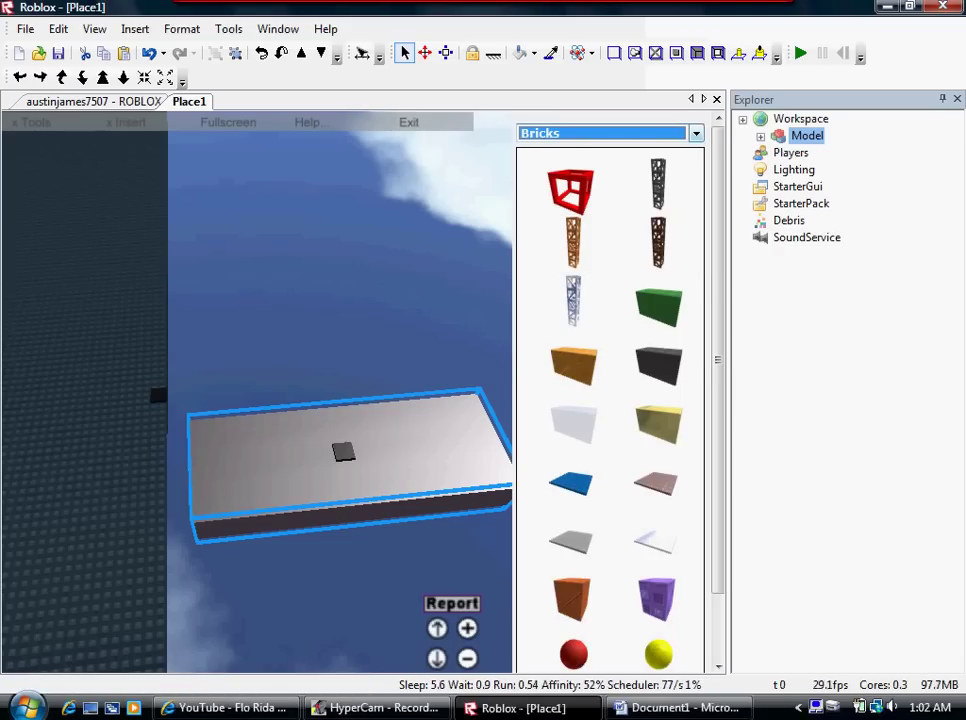
pyautogui.click(696, 133)
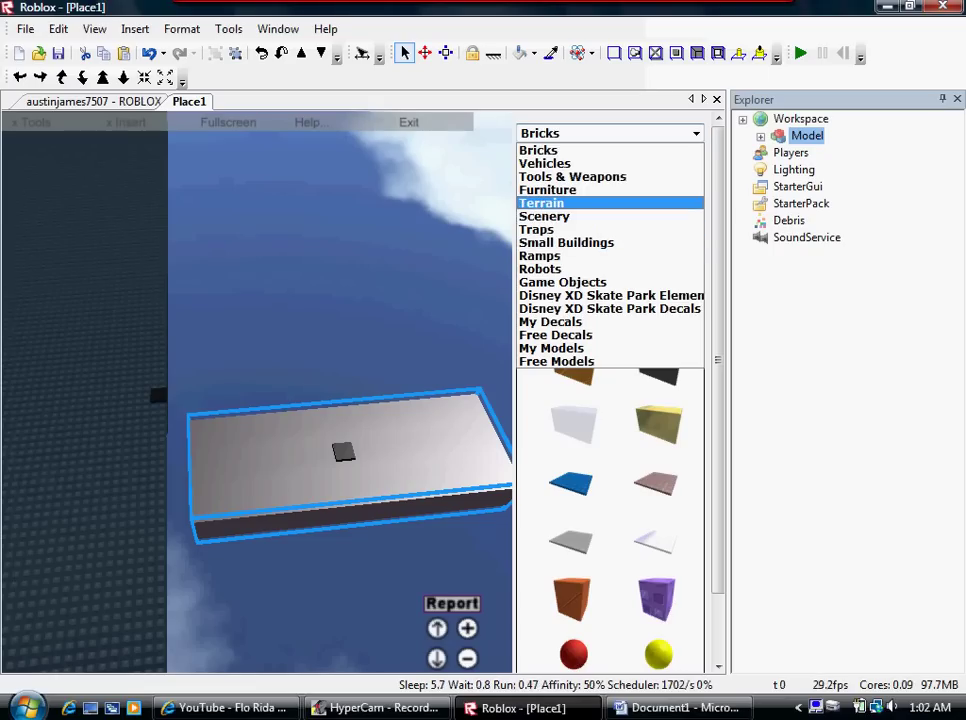
pyautogui.click(560, 203)
pyautogui.click(696, 133)
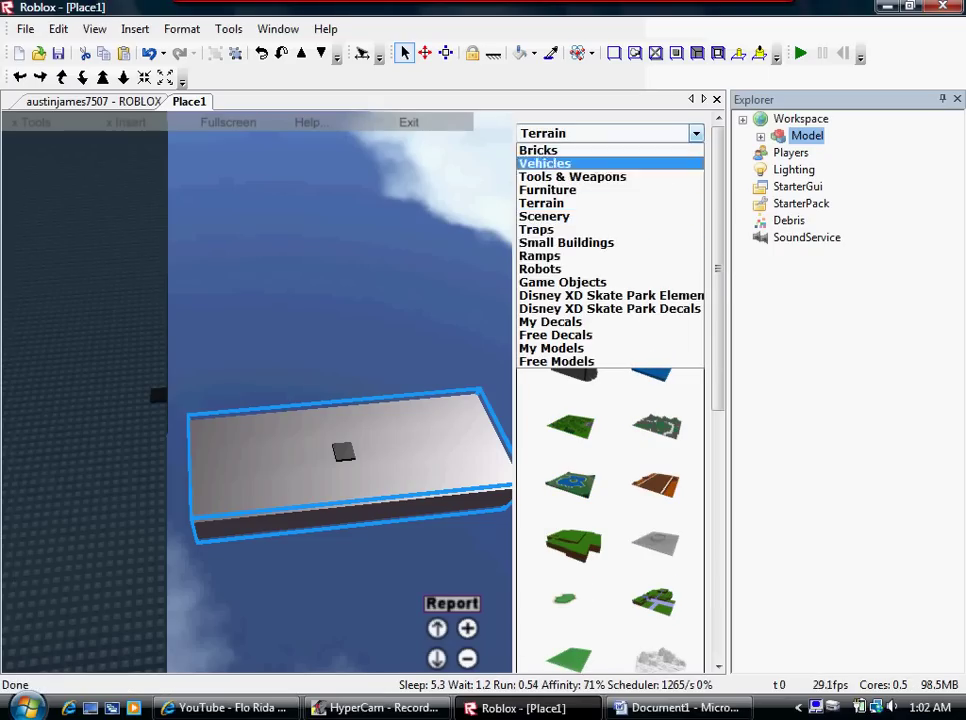
pyautogui.click(560, 150)
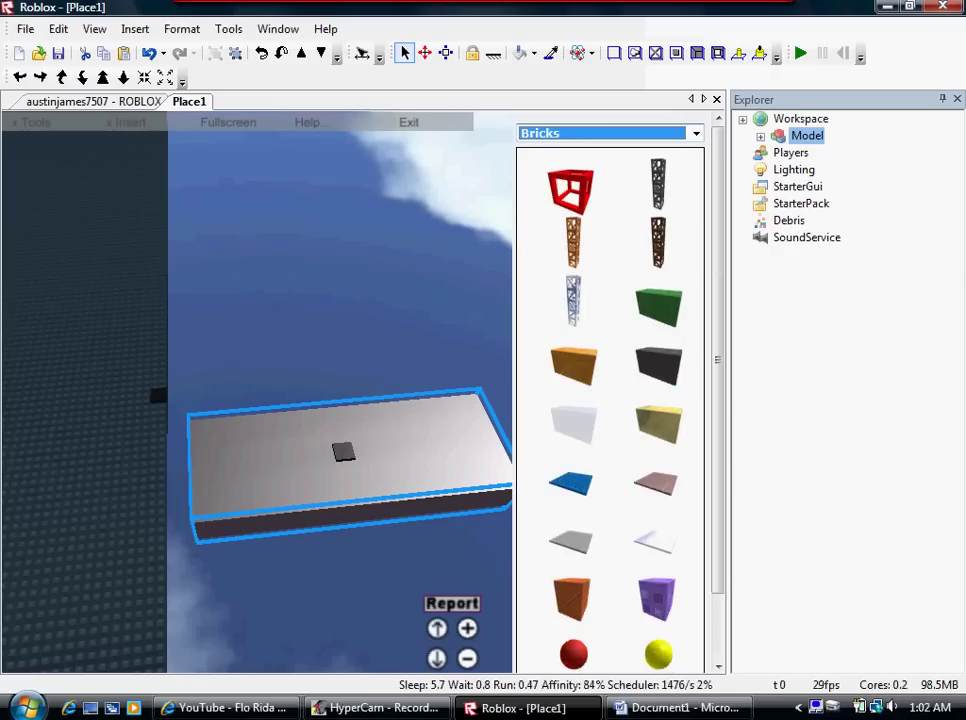
pyautogui.scroll(-1, 610, 400)
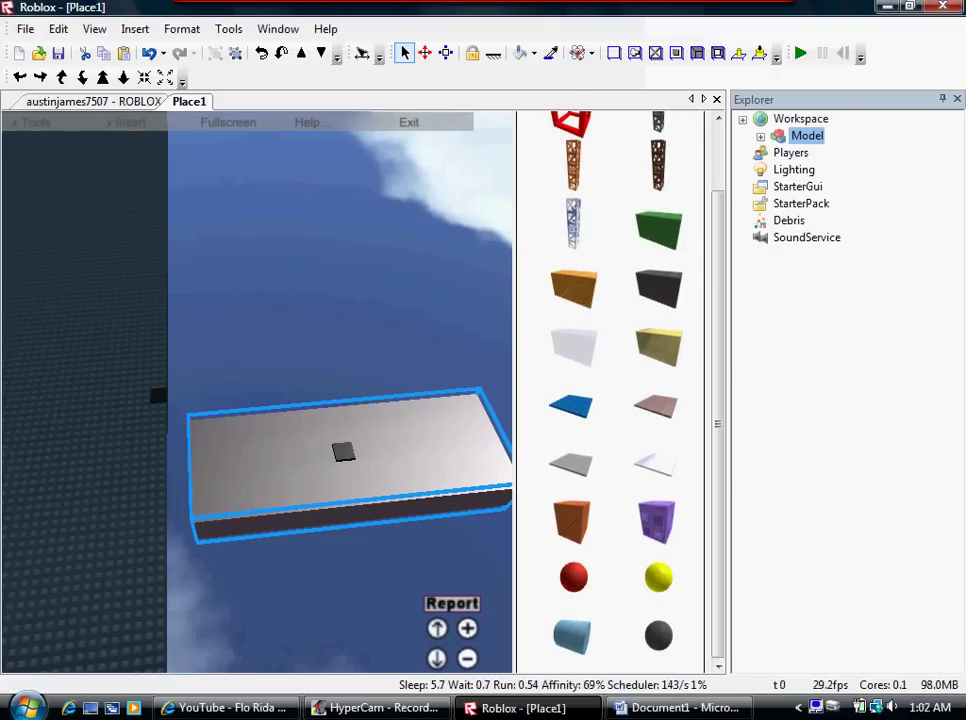
pyautogui.scroll(1, 610, 400)
# Insert the spawn location from the second page of My Models onto the baseplate beside the boat.
pyautogui.click(610, 133)
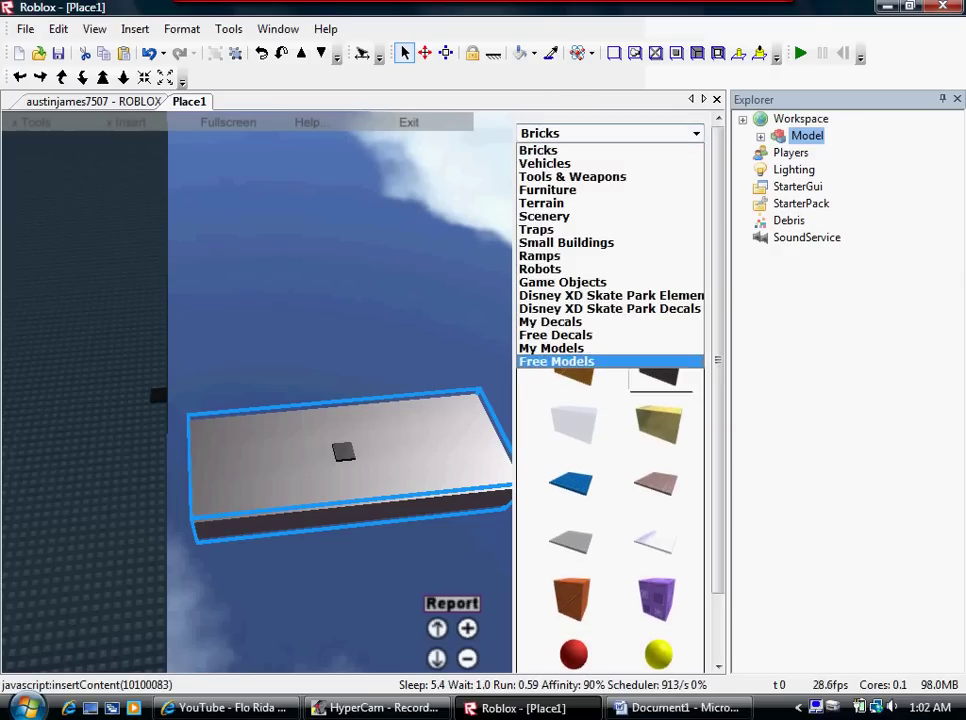
pyautogui.click(552, 347)
pyautogui.write('a')
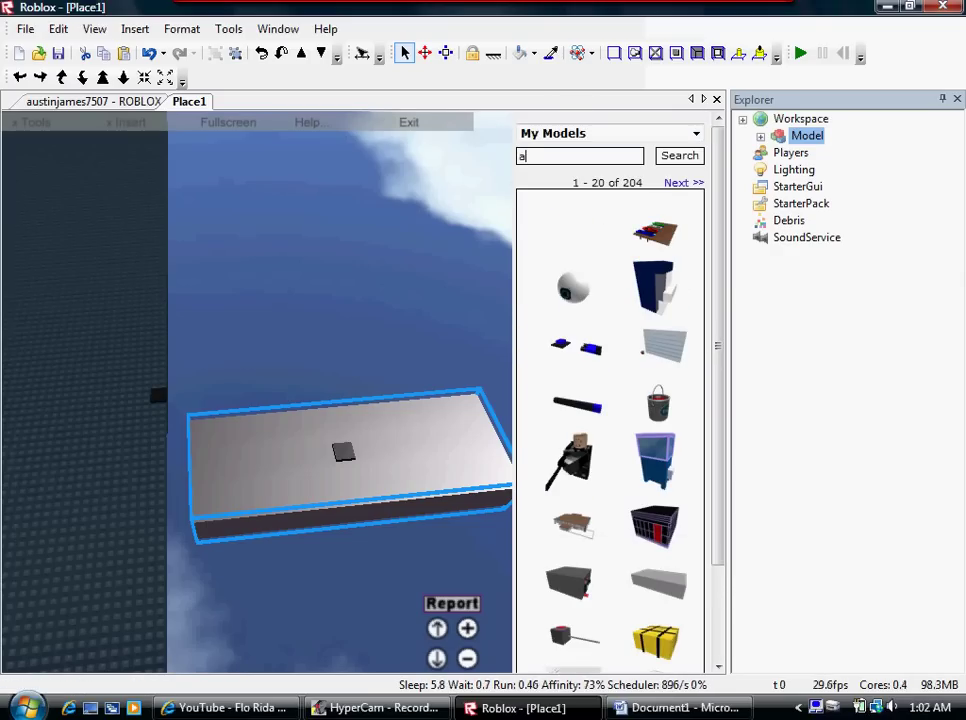
pyautogui.click(684, 182)
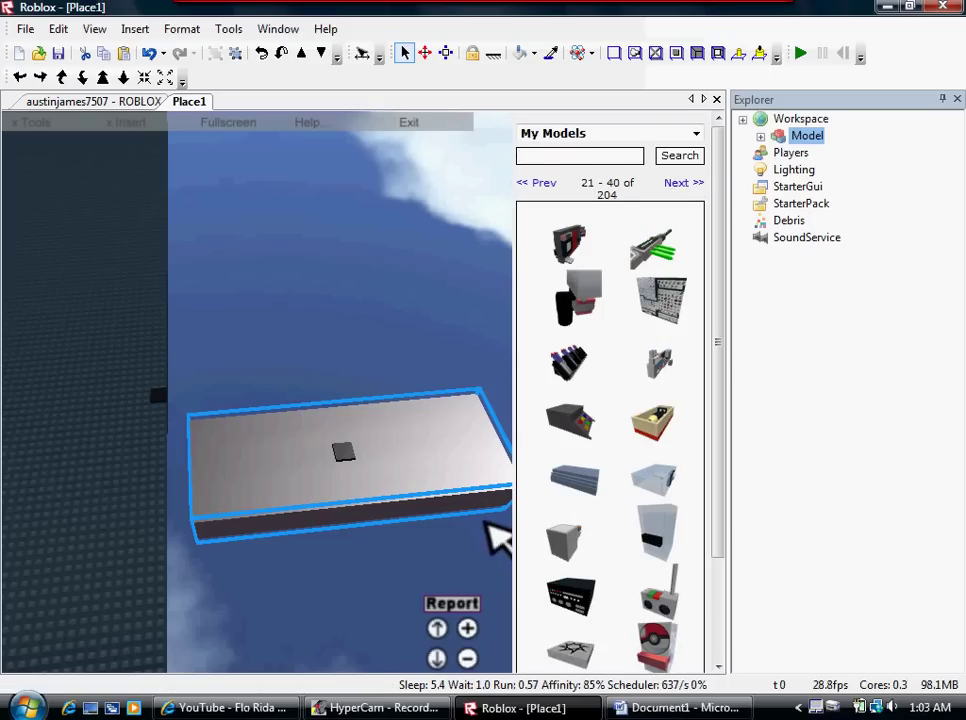
pyautogui.moveTo(571, 650); pyautogui.dragTo(146, 480)
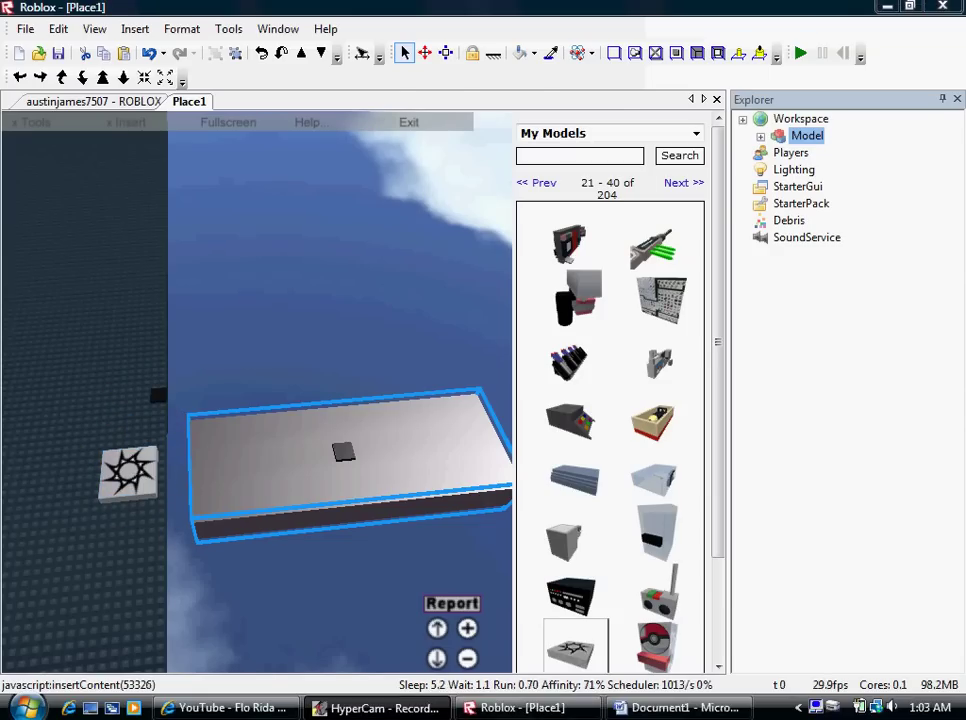
# Switch to Internet Explorer and bring up the My Places page on ROBLOX.
pyautogui.hotkey('alt', 'Tab')
pyautogui.click(327, 208)
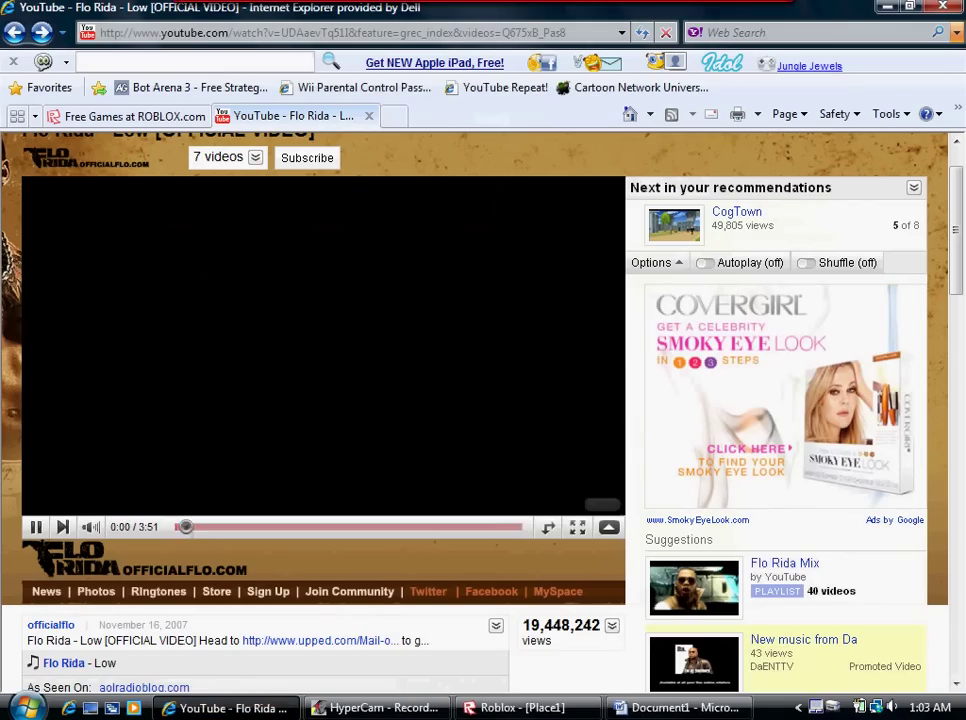
pyautogui.click(134, 116)
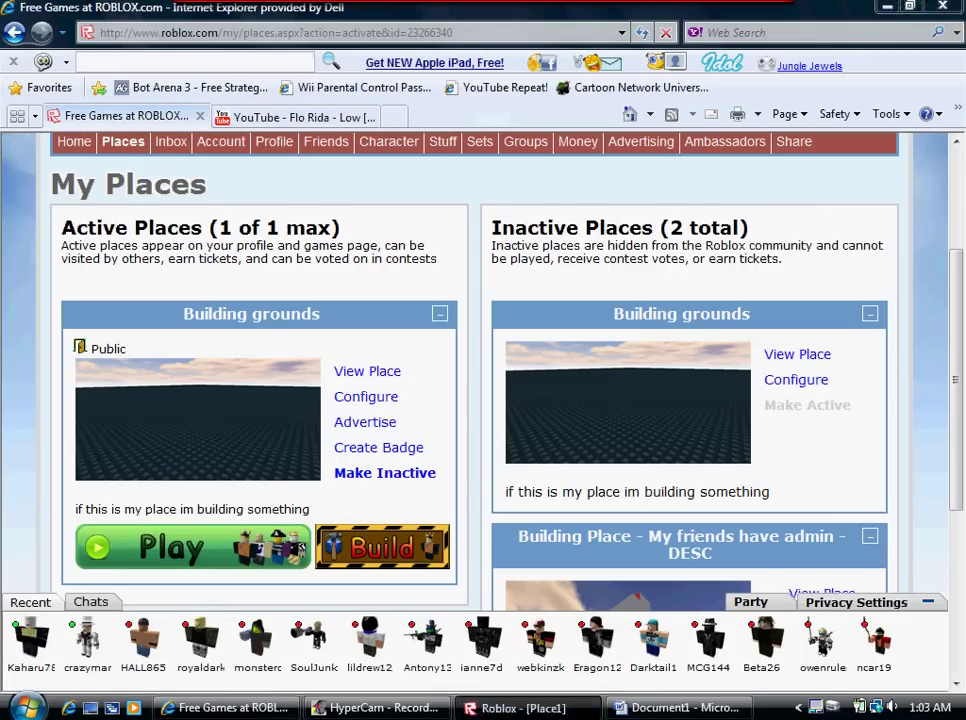
# Close the place in Roblox Studio with its changes saved to ROBLOX, and launch the active Building grounds place from My Places.
pyautogui.click(526, 708)
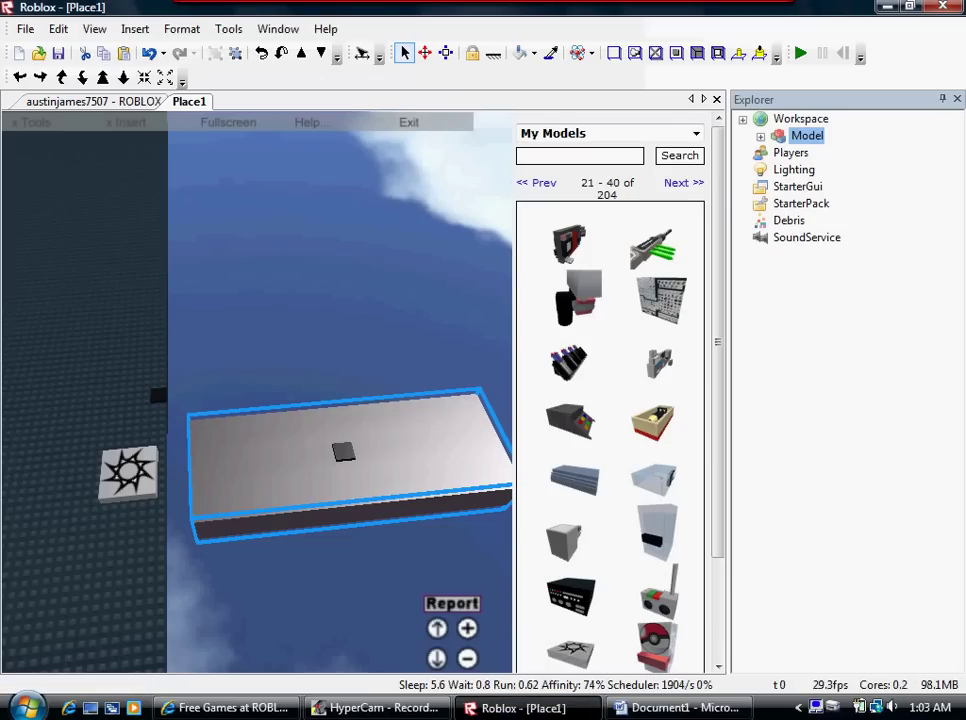
pyautogui.click(943, 6)
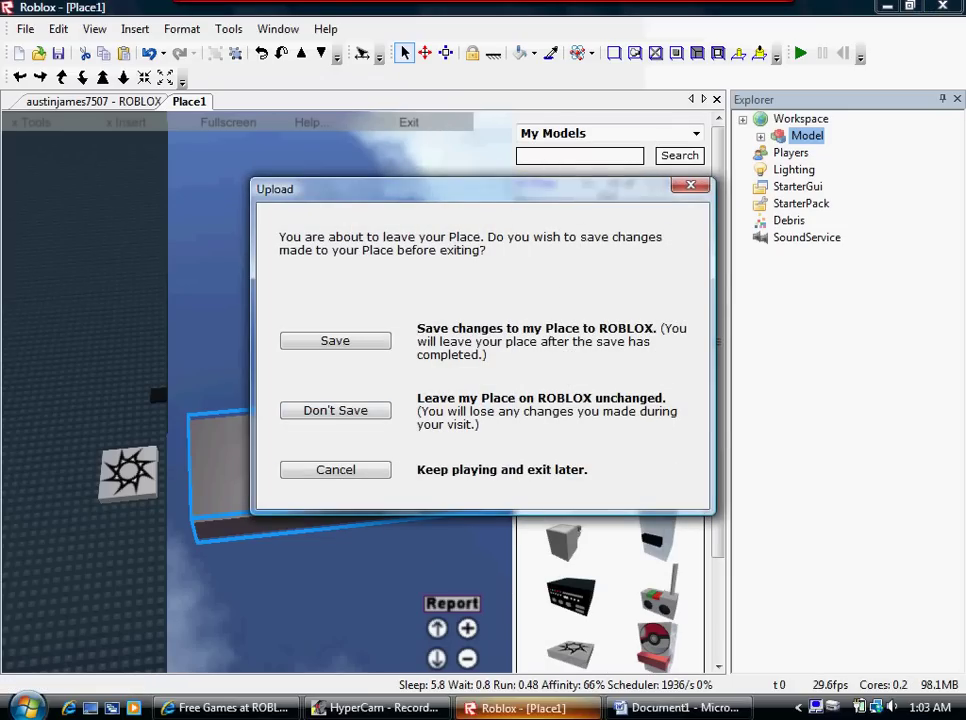
pyautogui.click(335, 341)
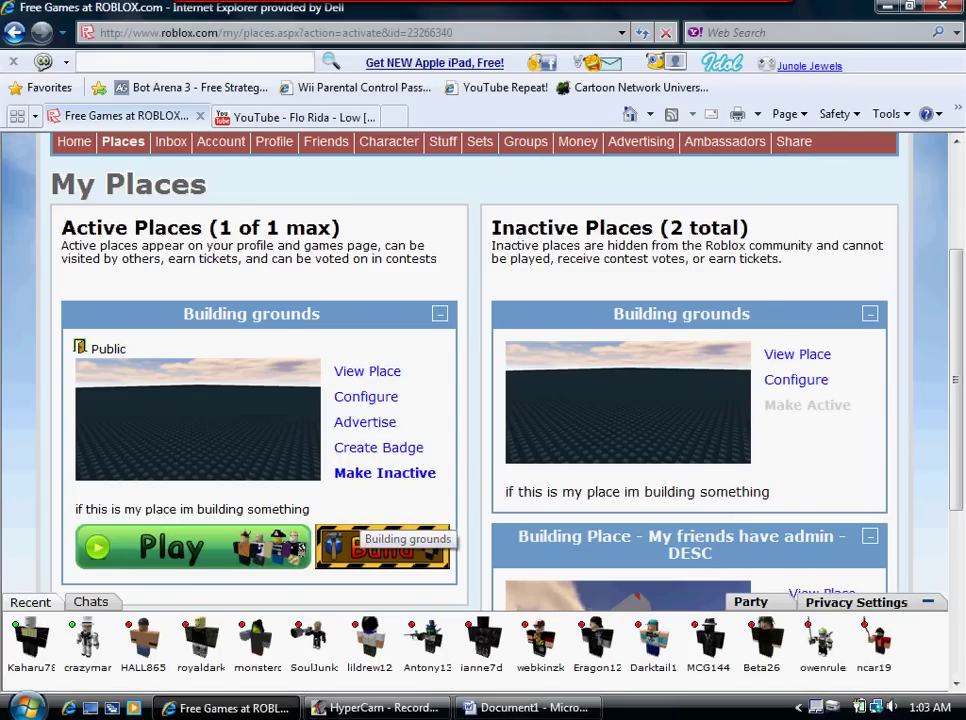
pyautogui.click(360, 535)
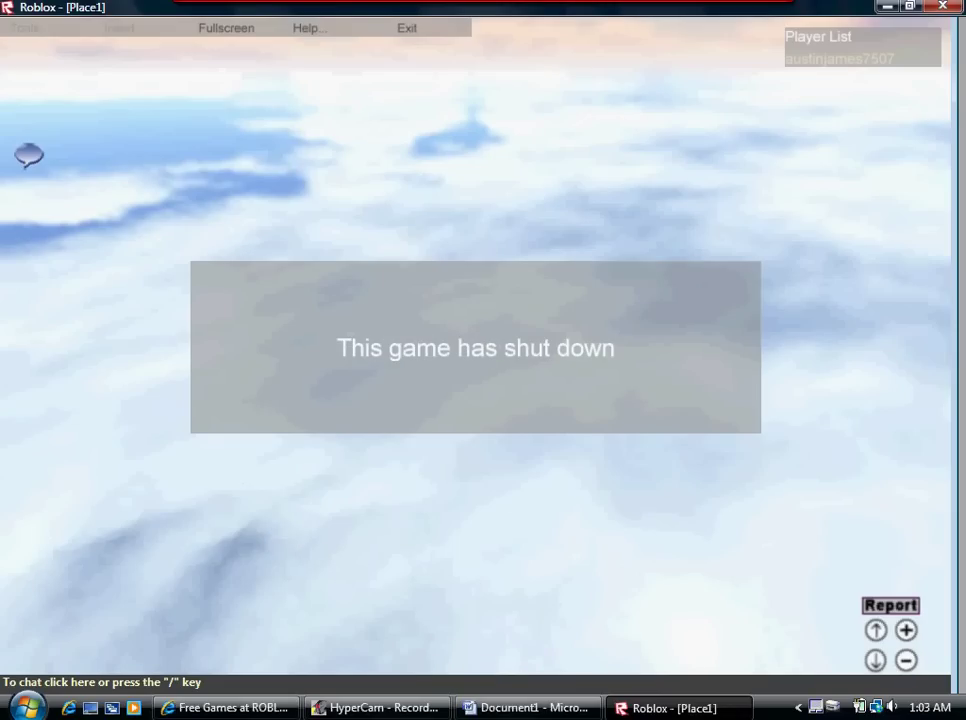
# Switch to Microsoft Word and replace the try-out note with "WHAT!!!".
pyautogui.click(530, 708)
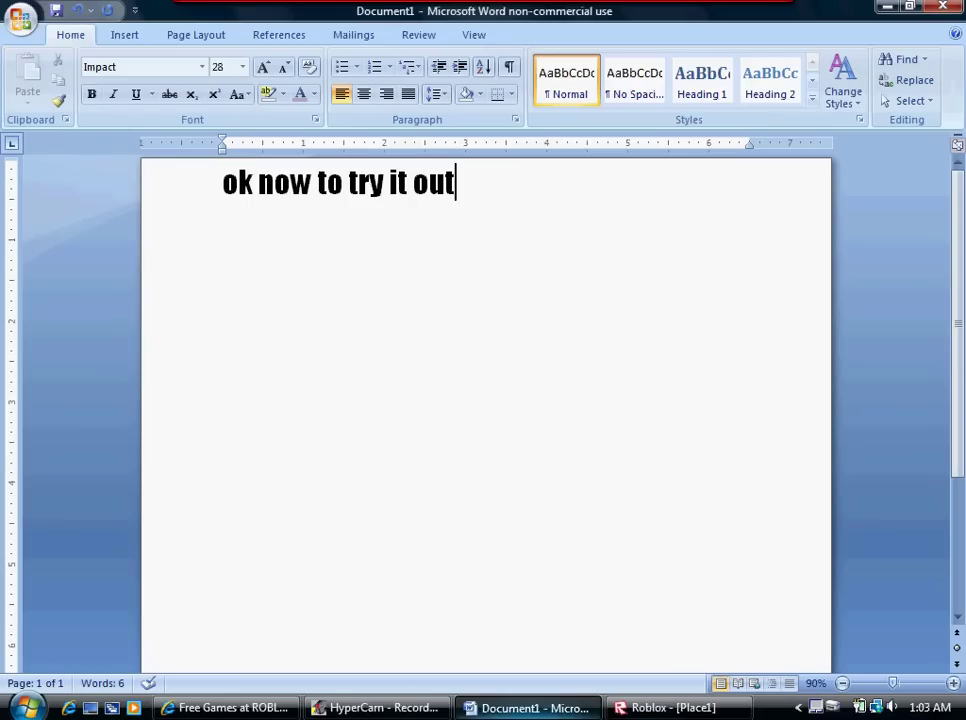
pyautogui.press('BackSpace')
pyautogui.press('BackSpace')
pyautogui.press('BackSpace')
pyautogui.press('BackSpace')
pyautogui.press('BackSpace')
pyautogui.press('BackSpace')
pyautogui.press('BackSpace')
pyautogui.press('BackSpace')
pyautogui.press('BackSpace')
pyautogui.press('BackSpace')
pyautogui.press('BackSpace')
pyautogui.press('BackSpace')
pyautogui.press('BackSpace')
pyautogui.press('BackSpace')
pyautogui.press('BackSpace')
pyautogui.press('BackSpace')
pyautogui.press('BackSpace')
pyautogui.press('BackSpace')
pyautogui.press('BackSpace')
pyautogui.press('BackSpace')
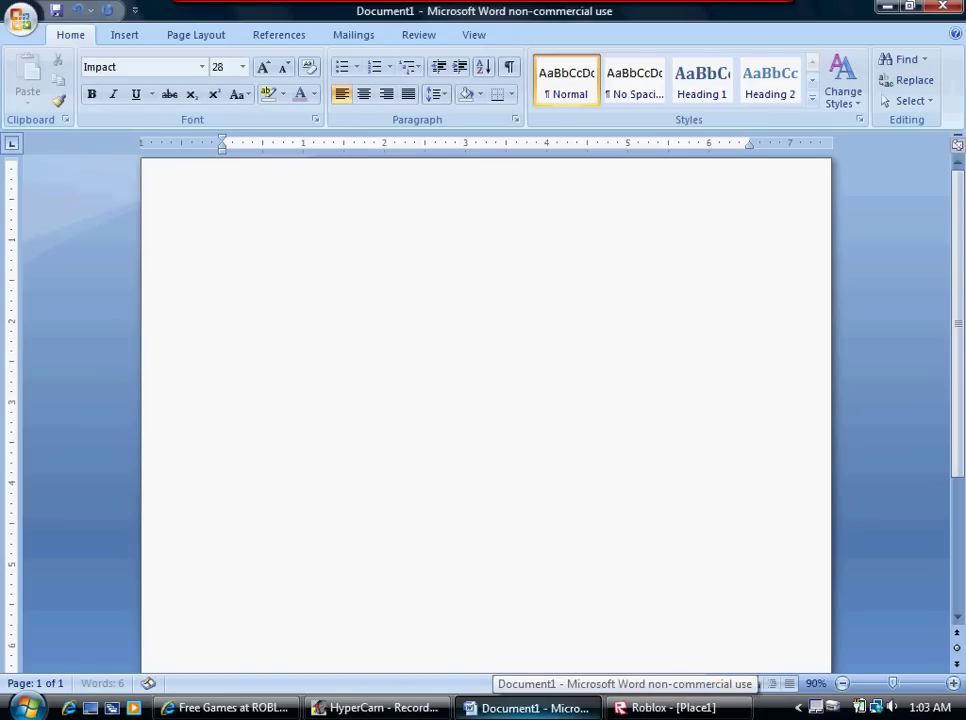
pyautogui.write('WHAT!!!')
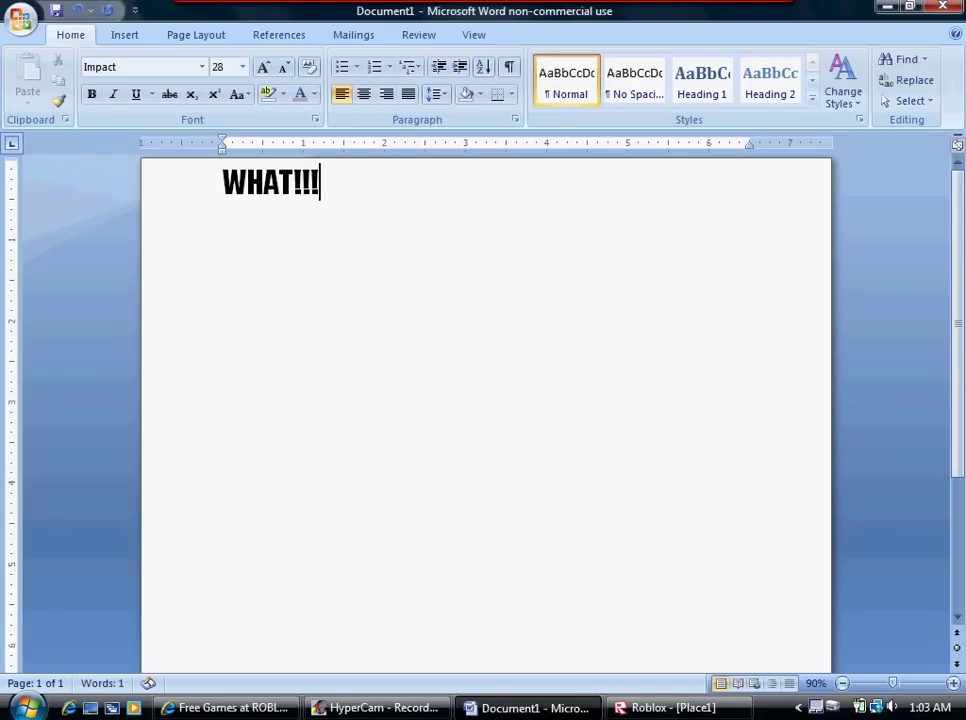
# Switch to Internet Explorer and start playing the active Building grounds place from the My Places page again.
pyautogui.click(228, 708)
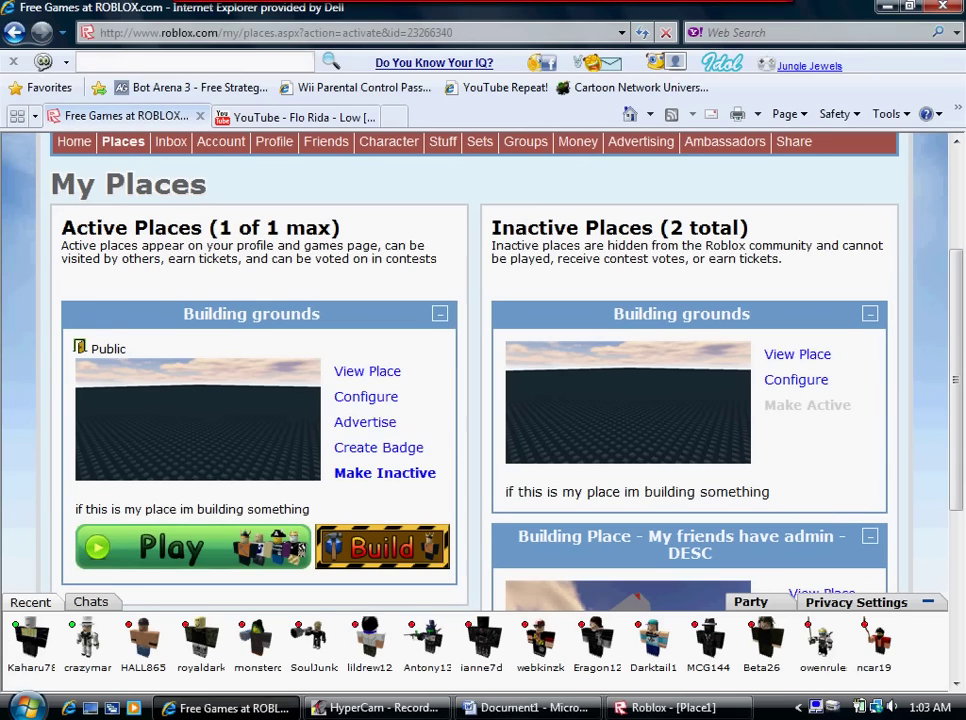
pyautogui.click(193, 547)
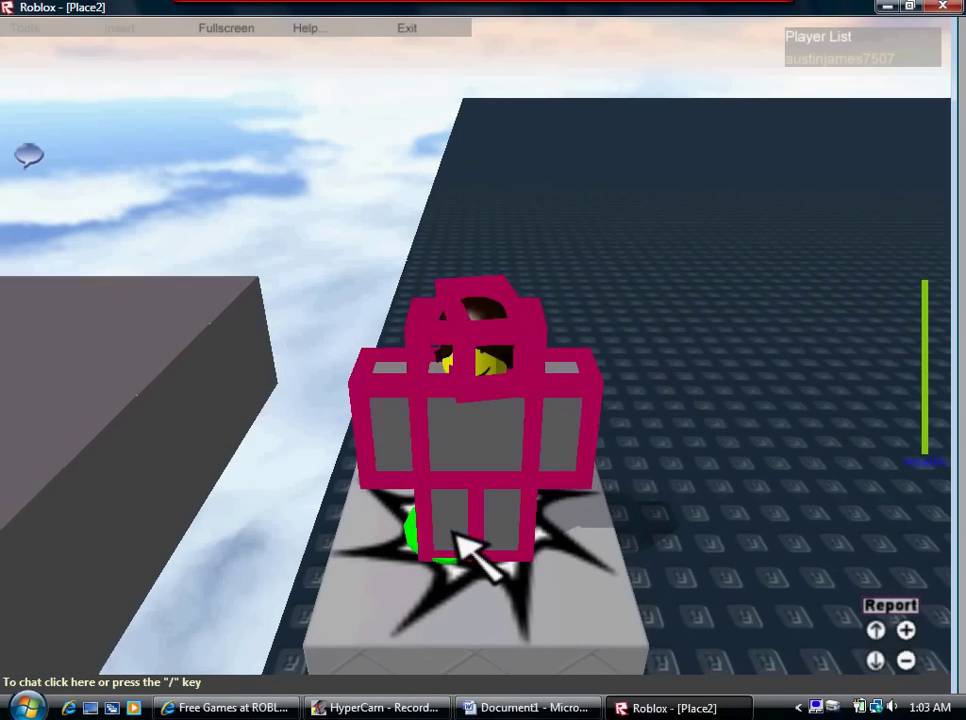
pyautogui.moveTo(453, 533); pyautogui.dragTo(453, 533, button='right')
# Switch to Microsoft Word and replace the "WHAT!!!" note with "there we go ok now get on and go".
pyautogui.click(571, 708)
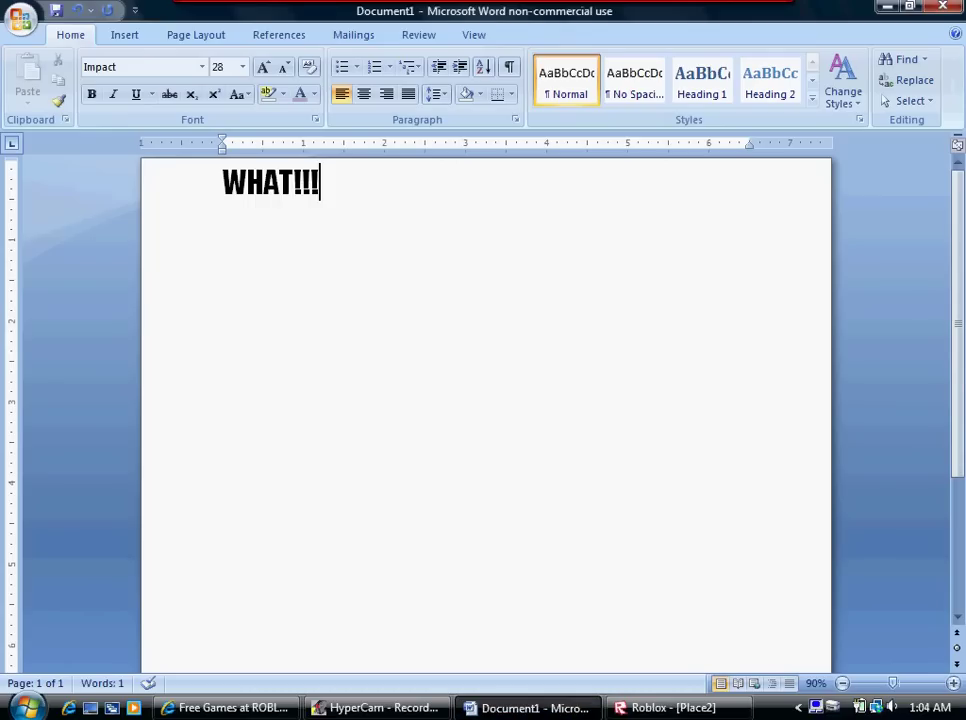
pyautogui.moveTo(335, 186); pyautogui.dragTo(102, 352)
pyautogui.write('ther')
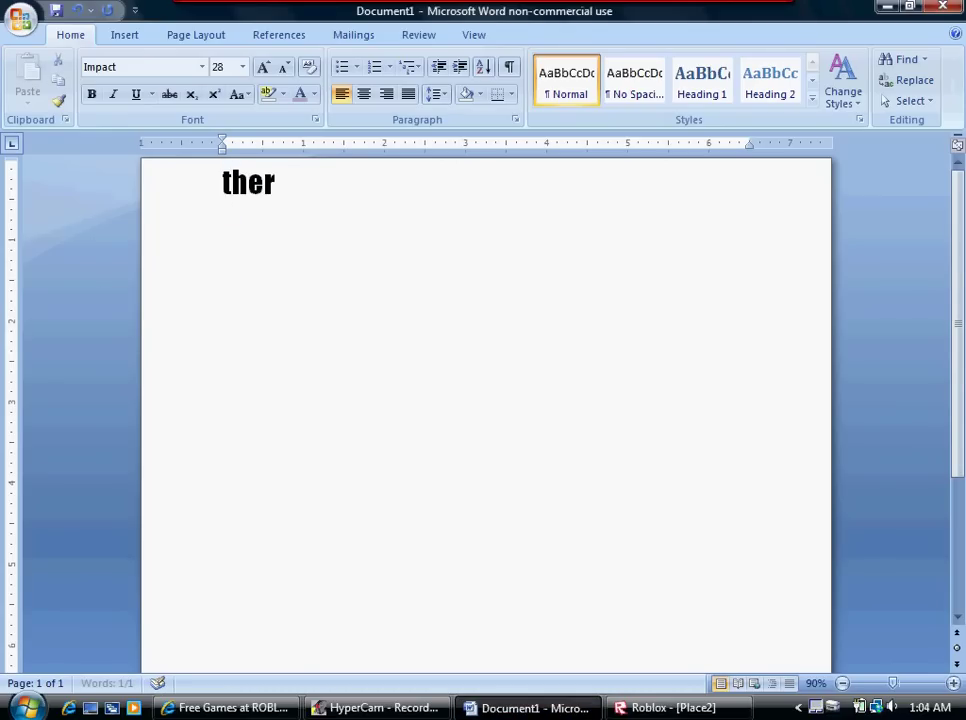
pyautogui.write('e we go')
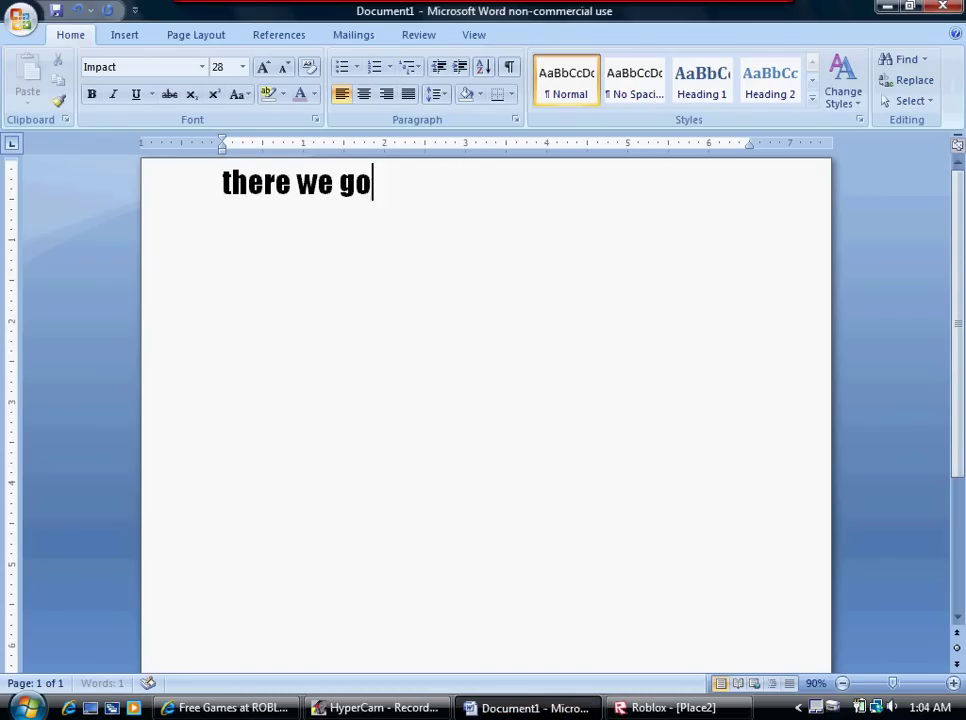
pyautogui.write(' ok now')
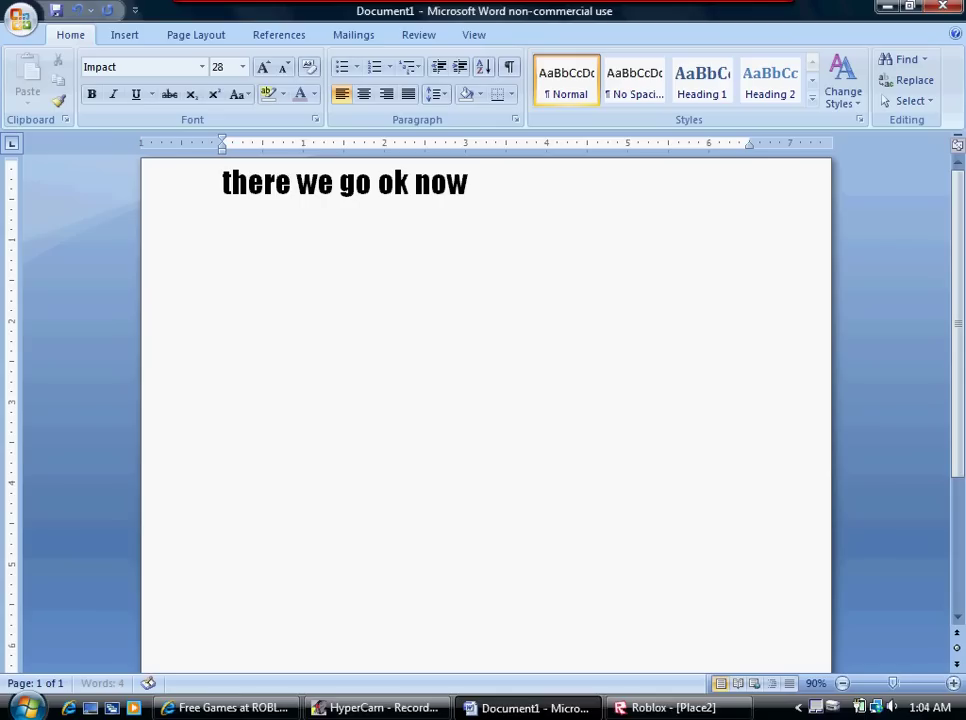
pyautogui.write(' get on and go')
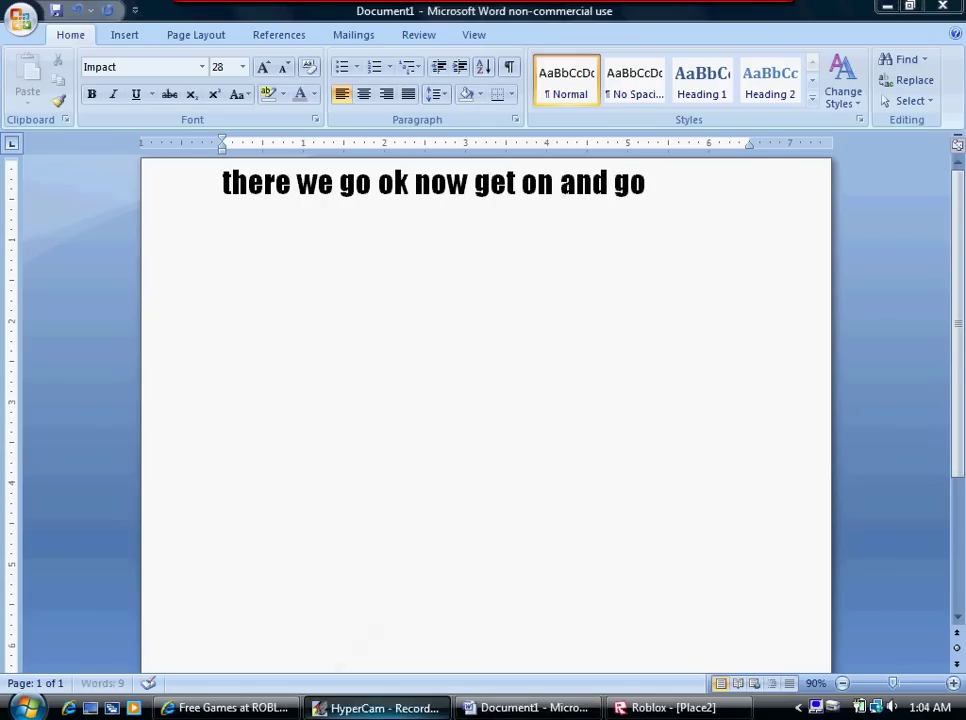
# Switch to the running Roblox game and jump the avatar onto the boat, walking it towards the seat.
pyautogui.hotkey('alt', 'Tab')
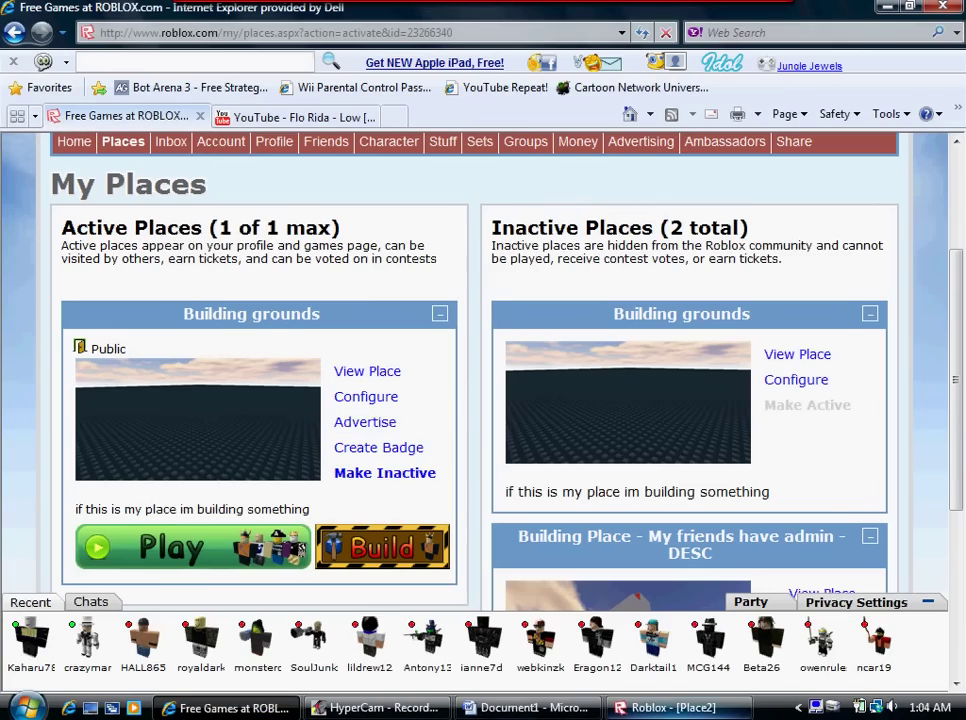
pyautogui.click(675, 708)
pyautogui.moveTo(461, 511); pyautogui.dragTo(480, 535, button='right')
pyautogui.press('space')
pyautogui.press('w')
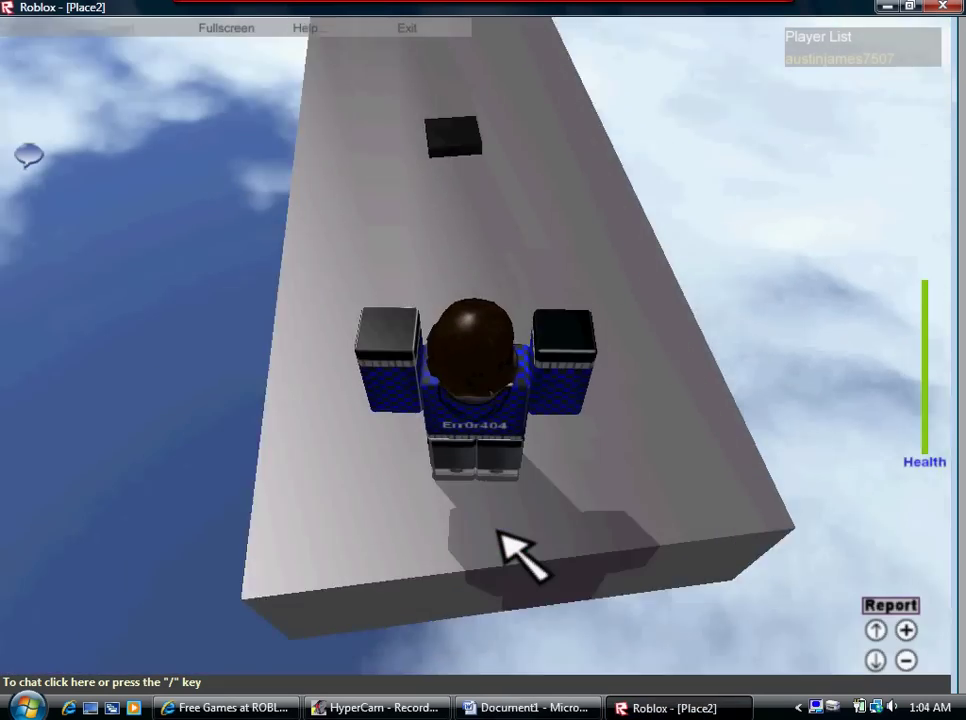